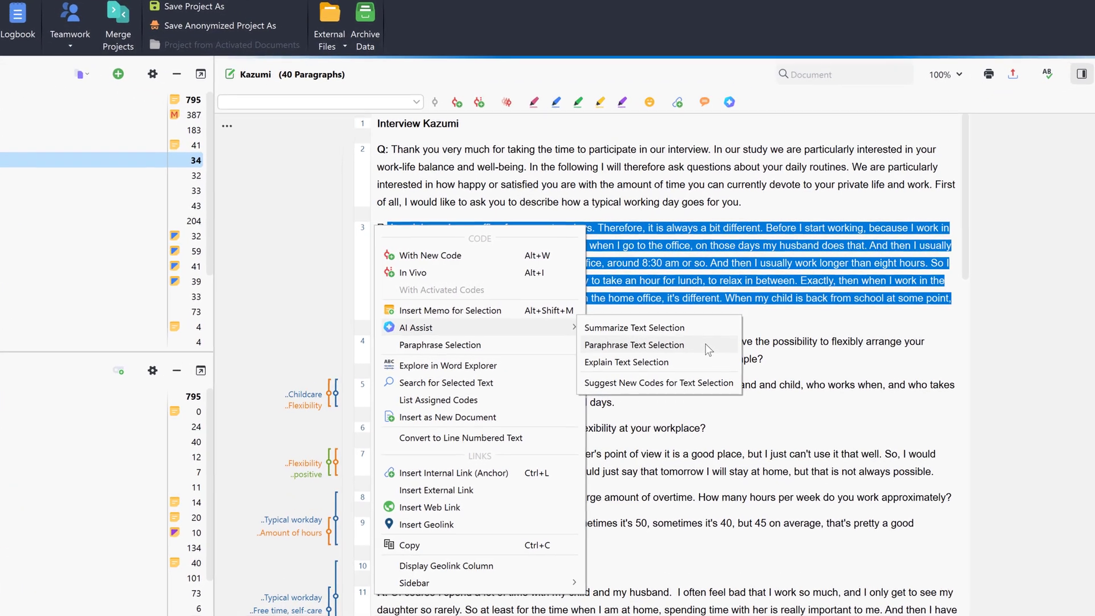
- Paraphrase Kazumi's paragraph 3 answer in English, then check the summary language and length options
left_click(705, 347)
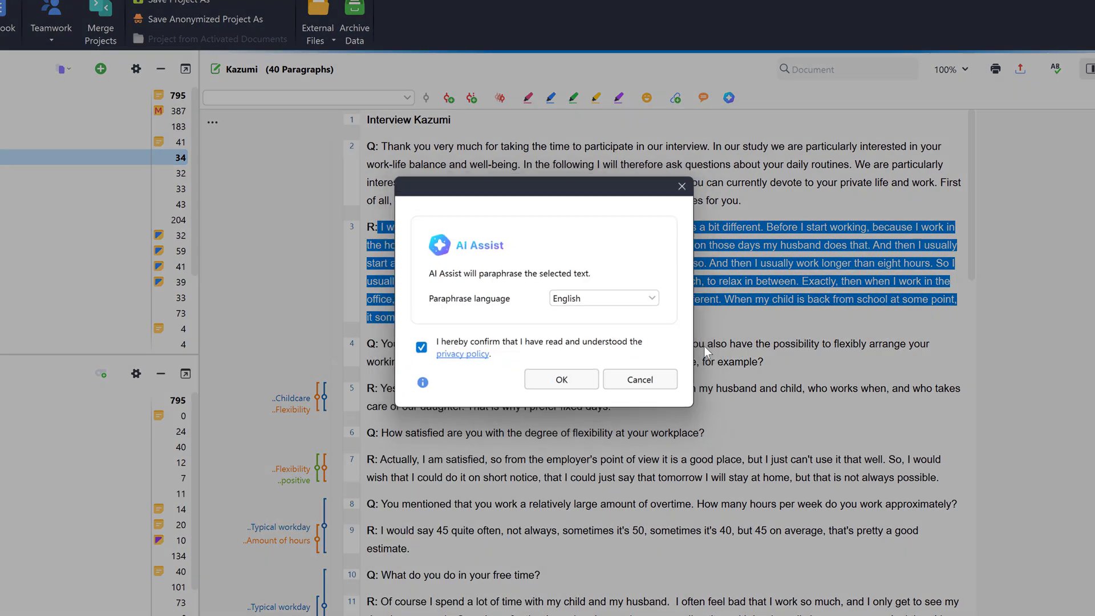
left_click(584, 383)
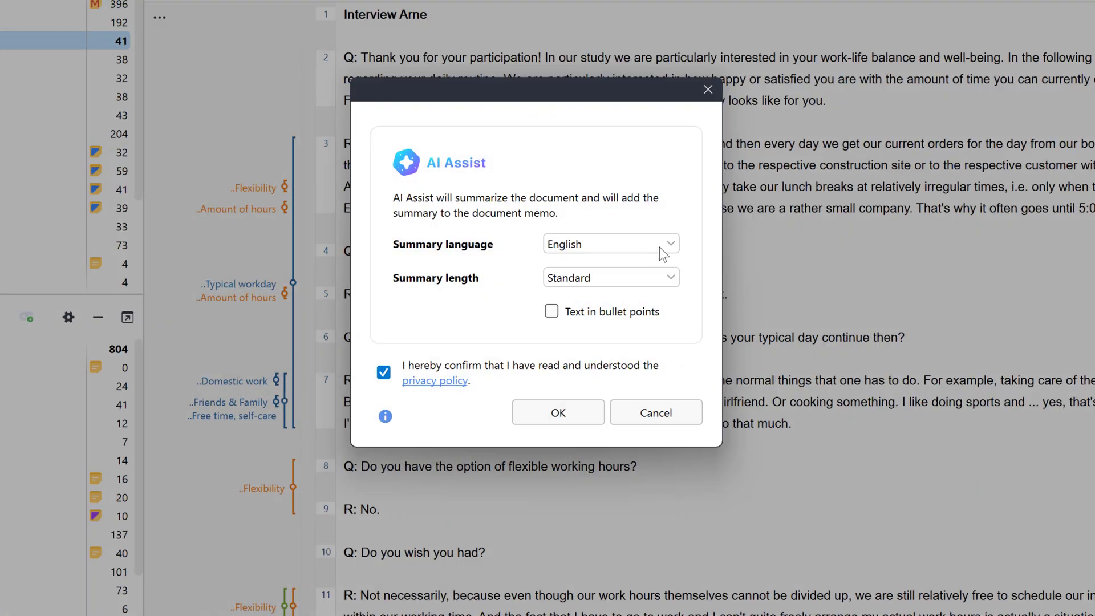
left_click(659, 248)
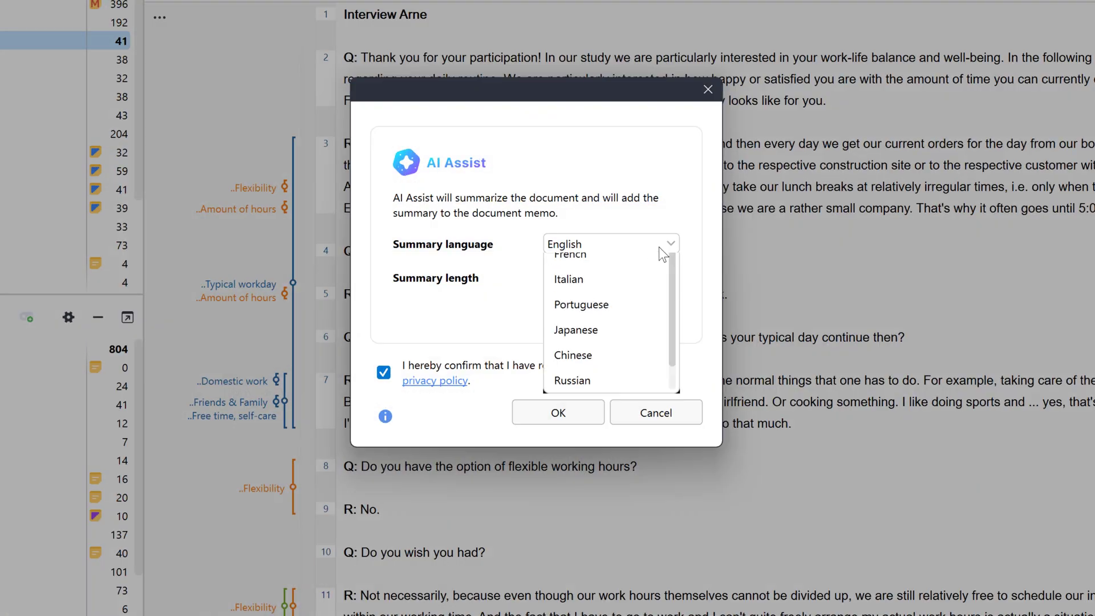
left_click(659, 247)
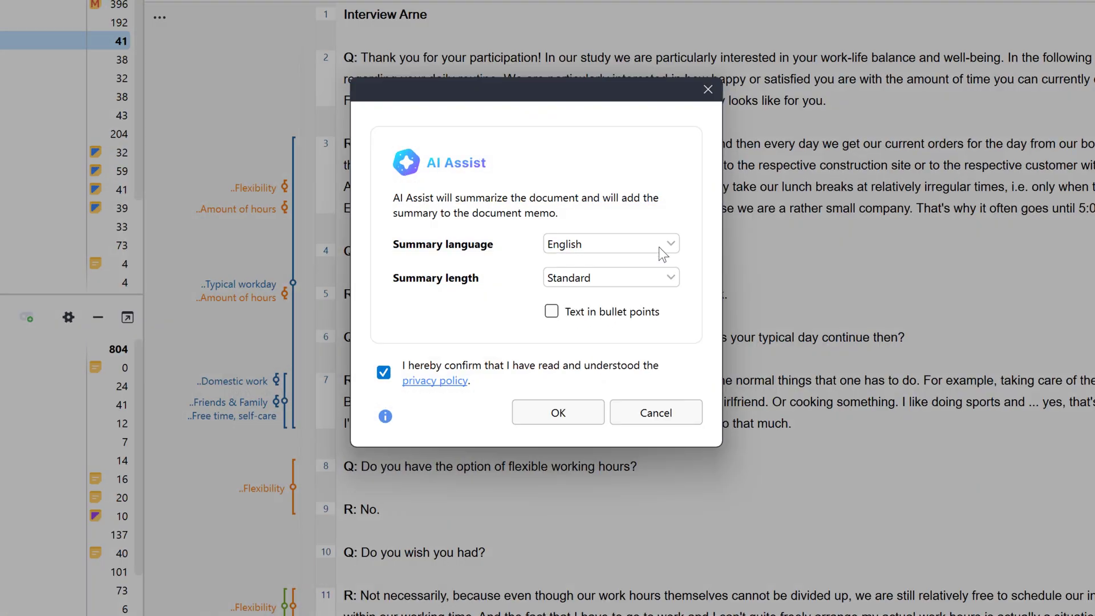
left_click(652, 277)
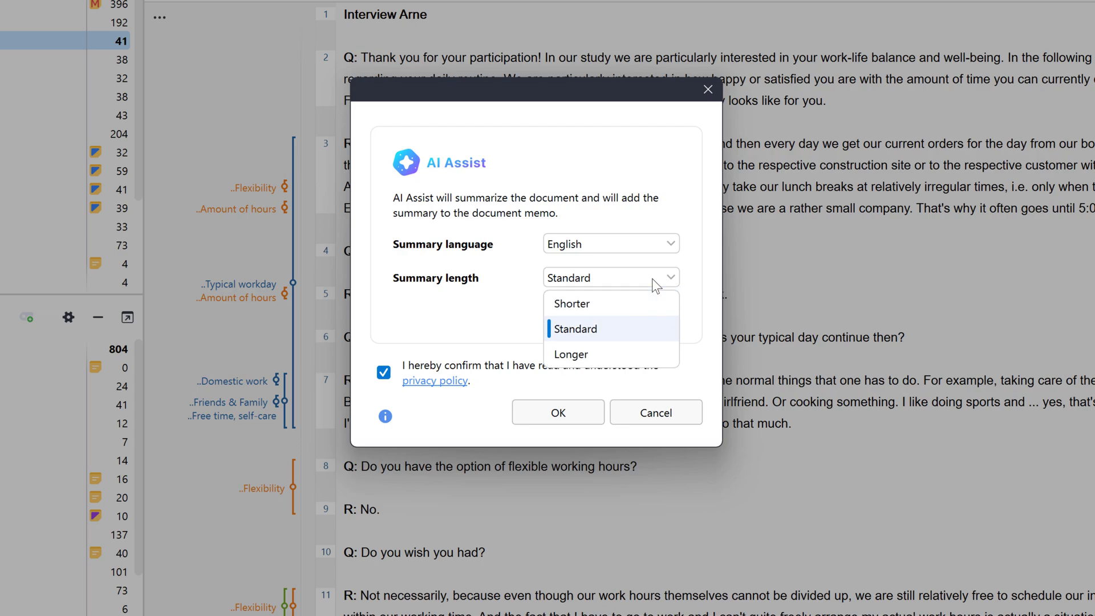
left_click(652, 279)
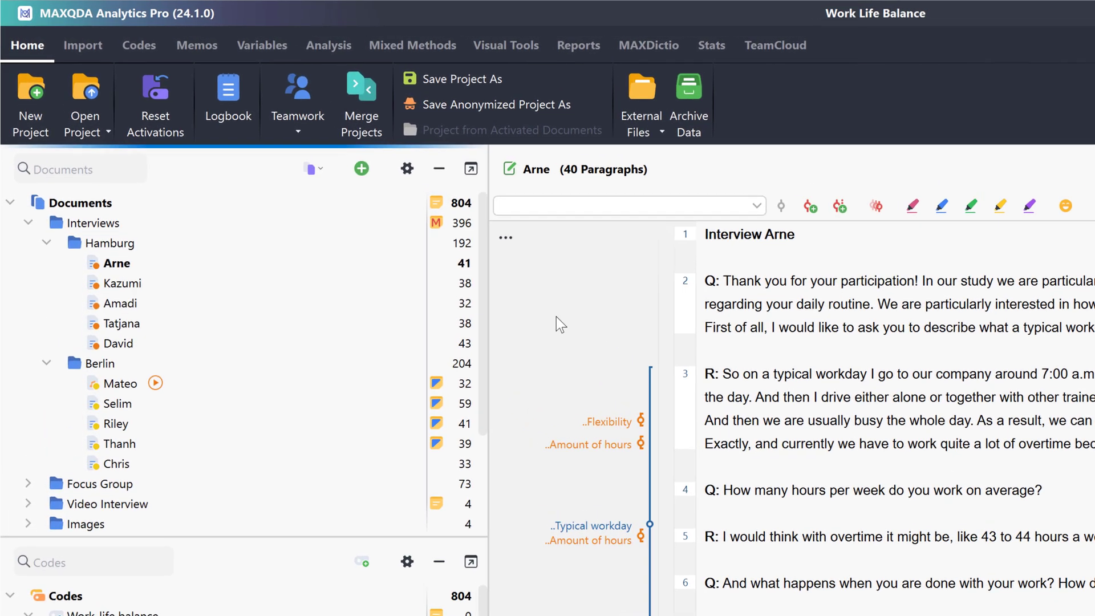
- Summarize the Arne interview with AI Assist in English at Standard length into its document memo
right_click(191, 273)
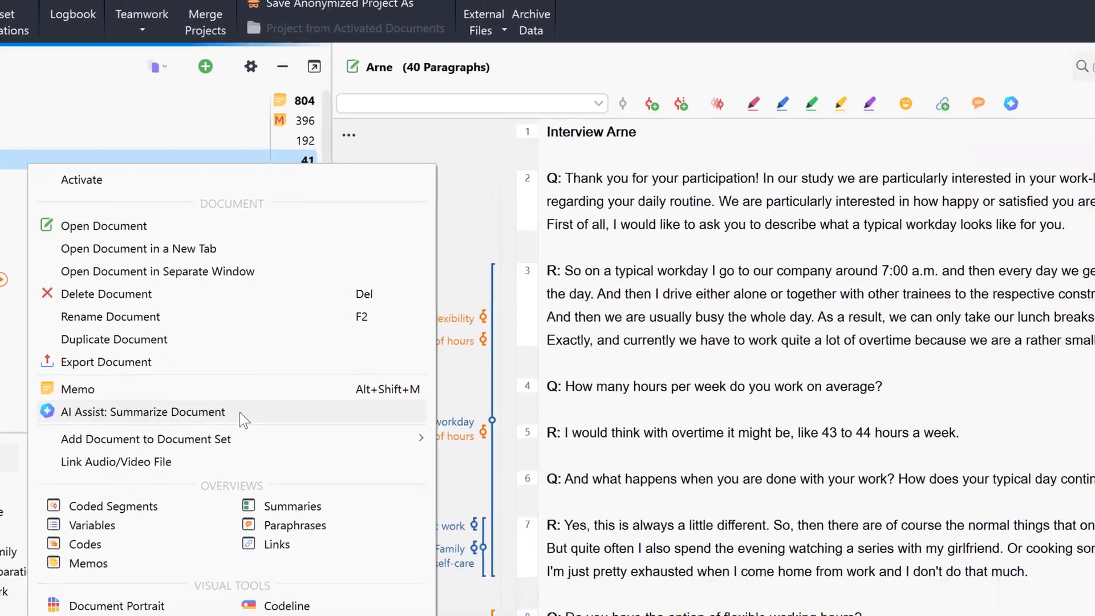
left_click(425, 554)
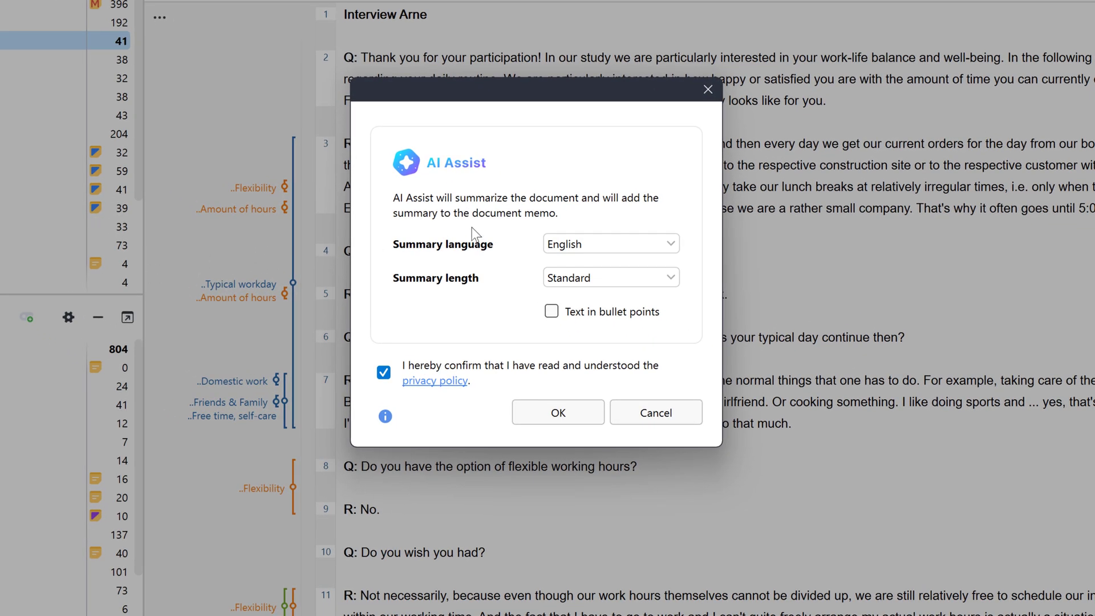
left_click(661, 253)
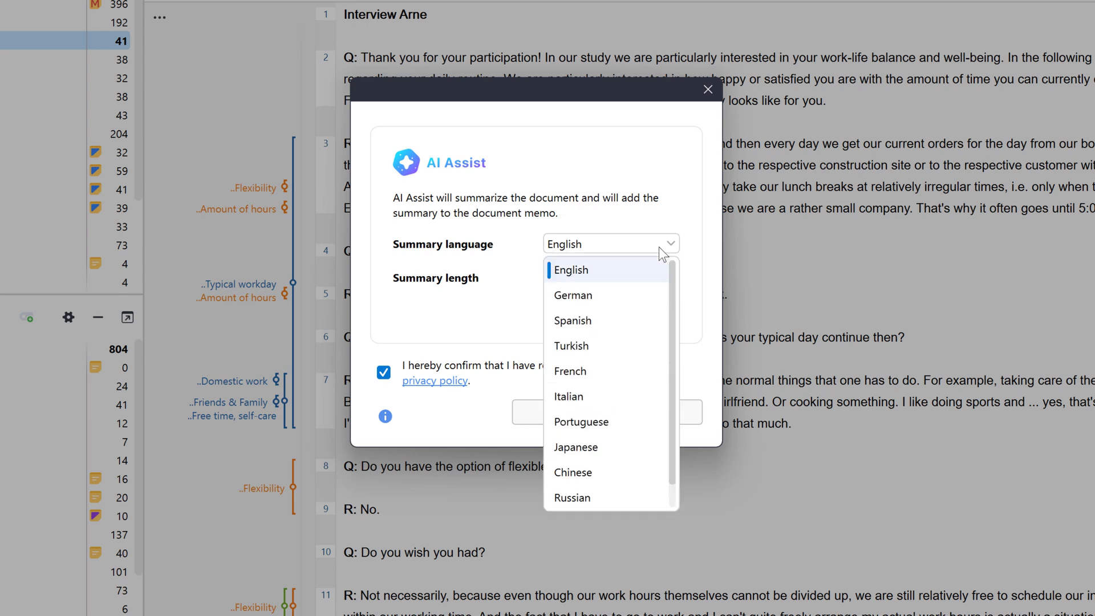
left_click(659, 247)
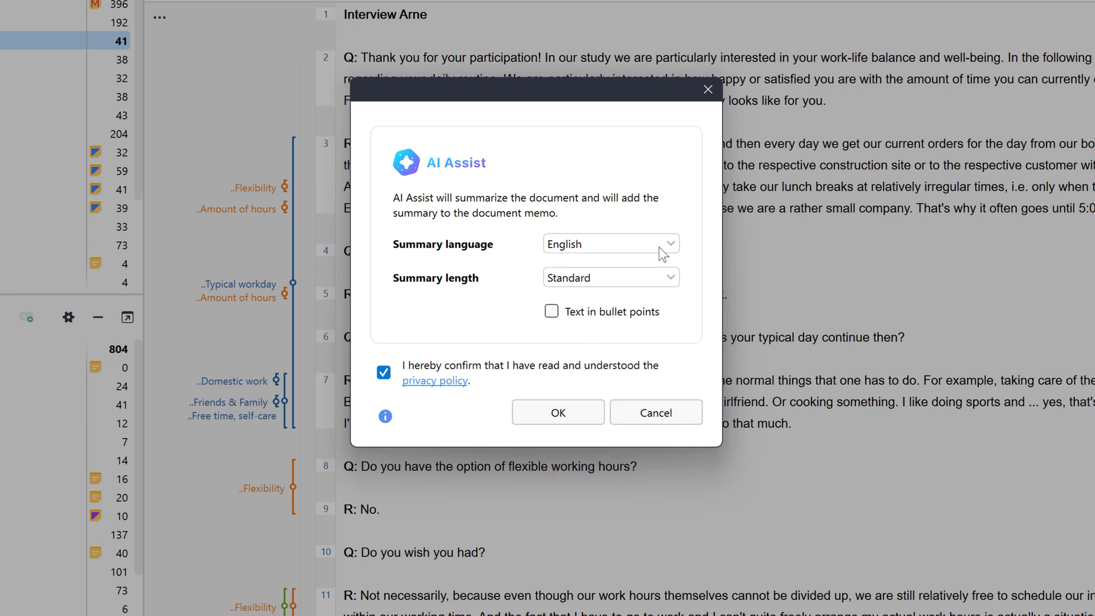
left_click(651, 278)
left_click(651, 283)
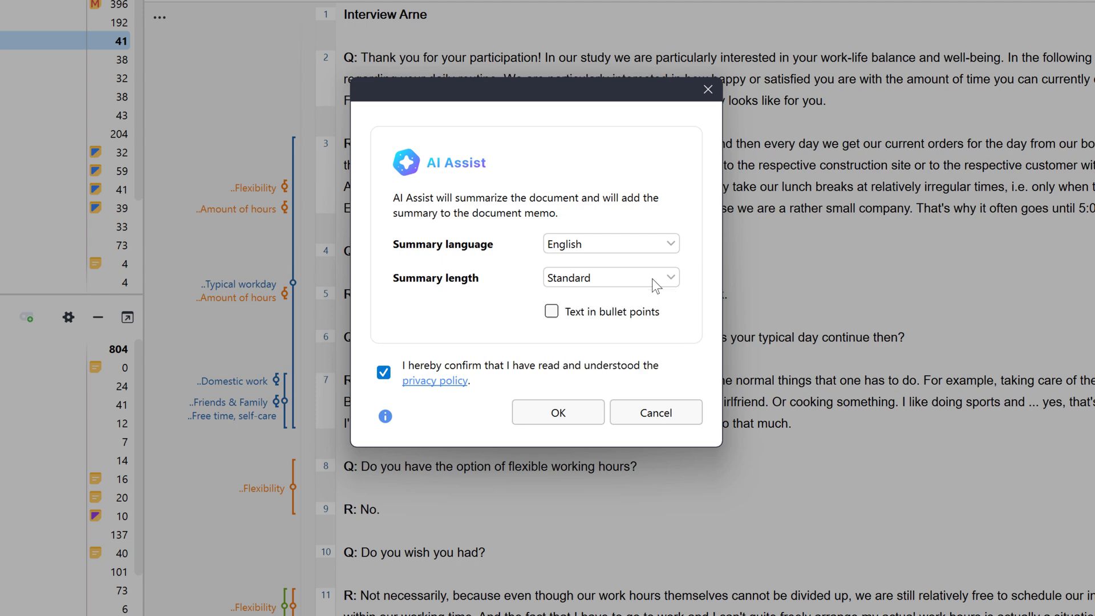
left_click(586, 415)
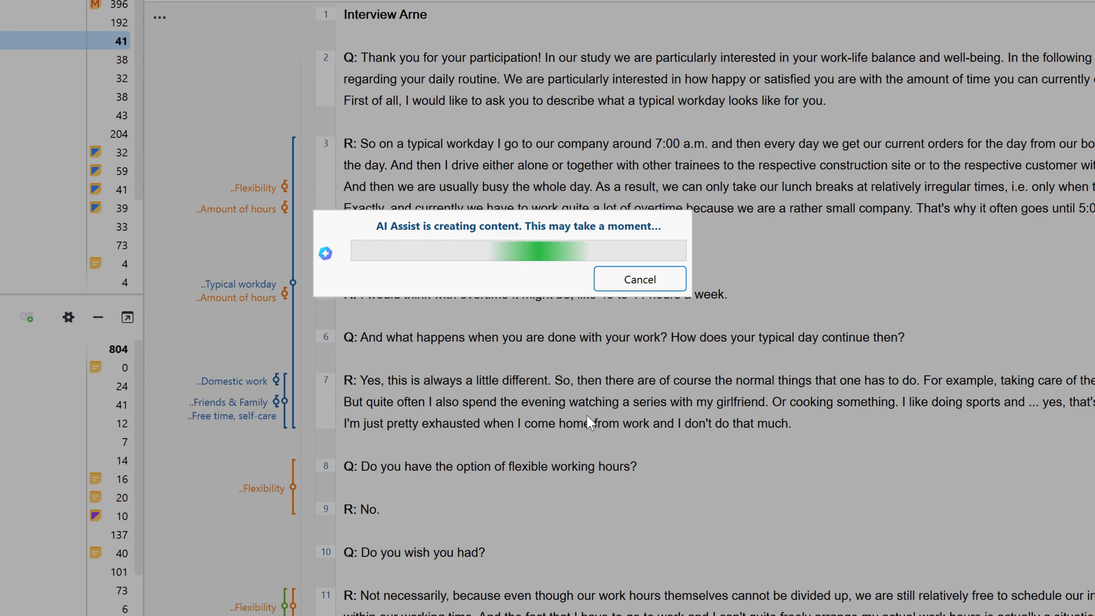
- Start rewriting the memo summary's last sentence with new text beginning 'Overa'
scroll(609, 395, "down", 1)
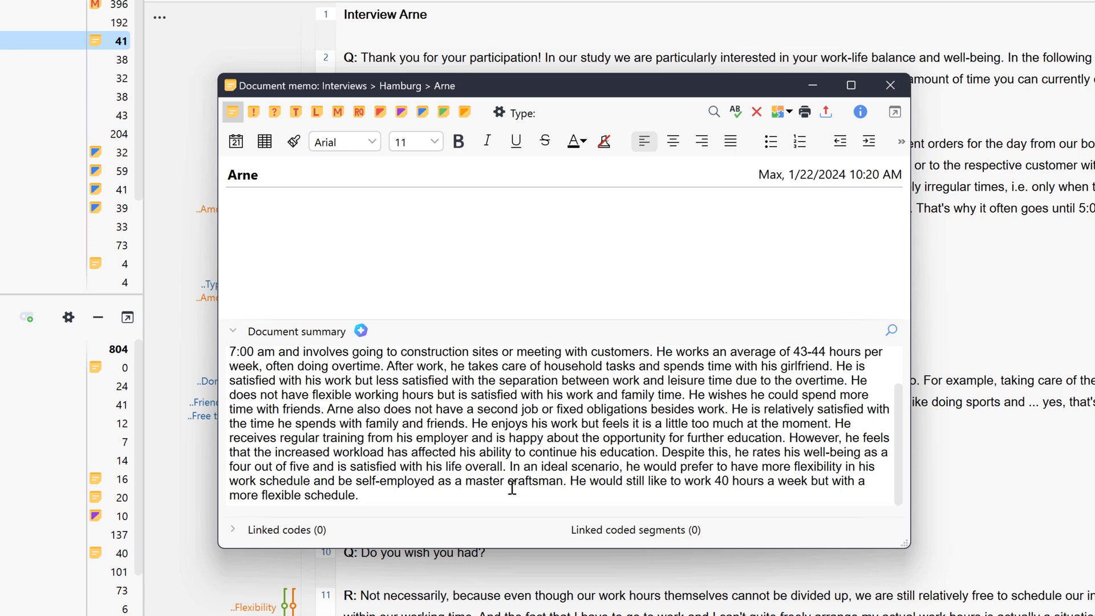
left_click_drag(512, 487, 571, 480)
type("Overa")
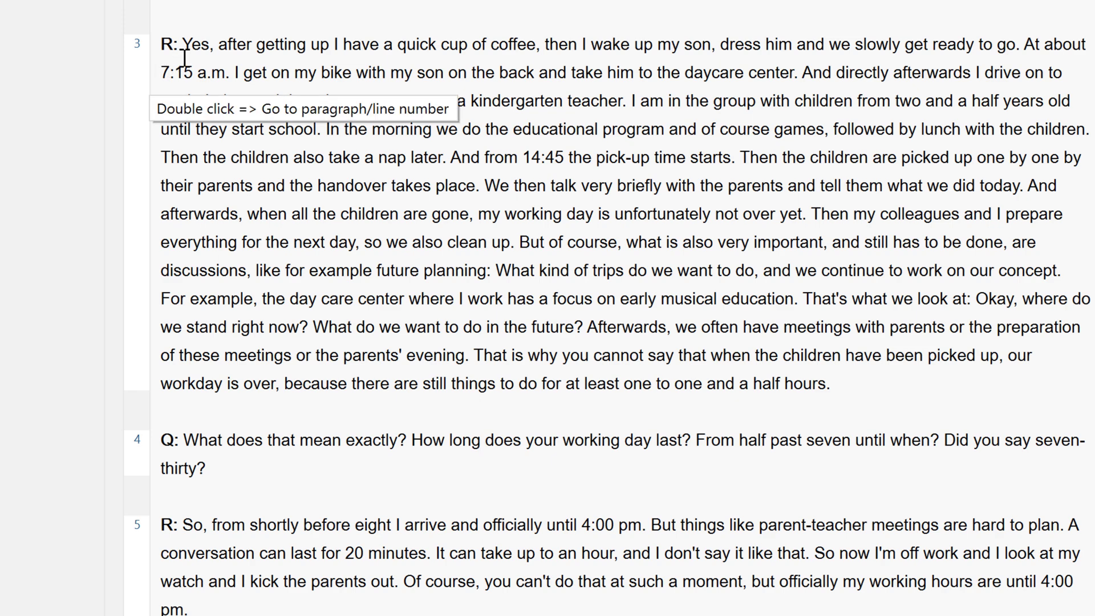
- Summarize Tatjana's paragraph 3 answer with AI Assist into an in-document memo
left_click_drag(182, 45, 834, 382)
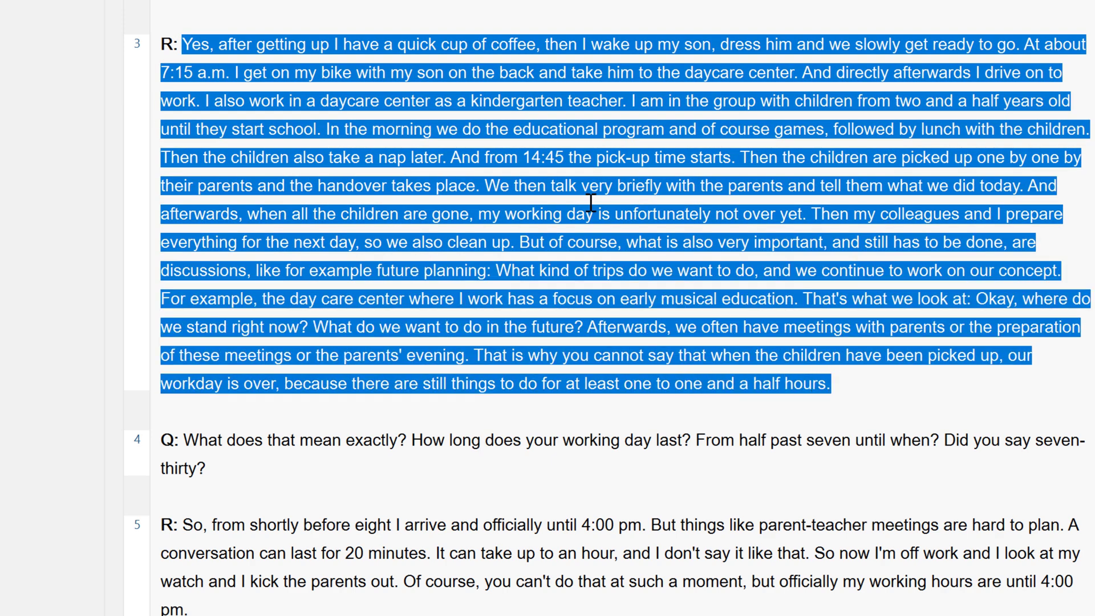
right_click(436, 100)
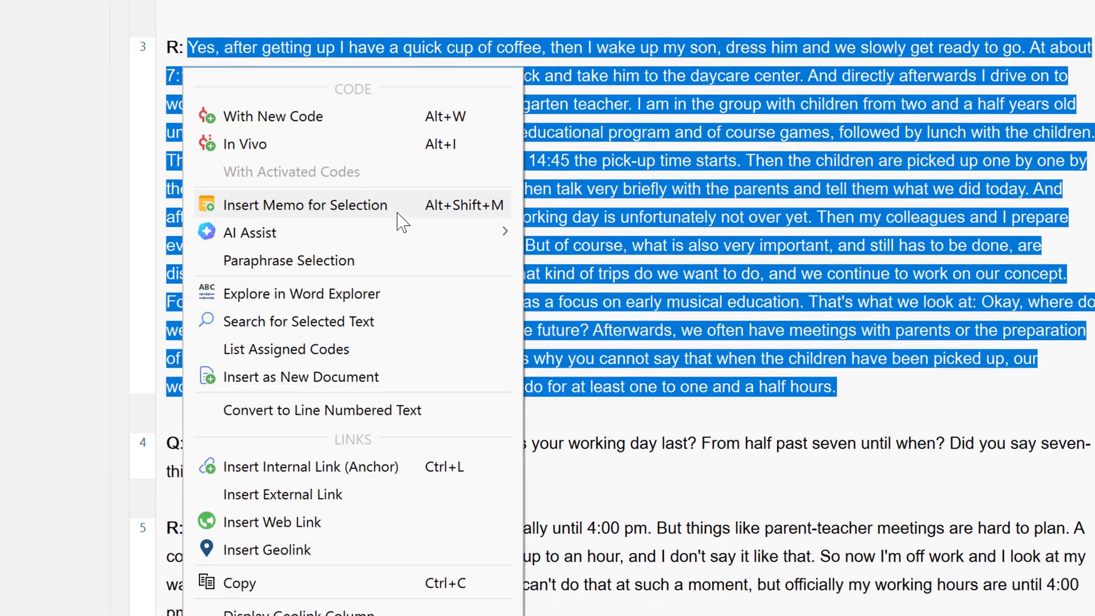
mouse_move(396, 228)
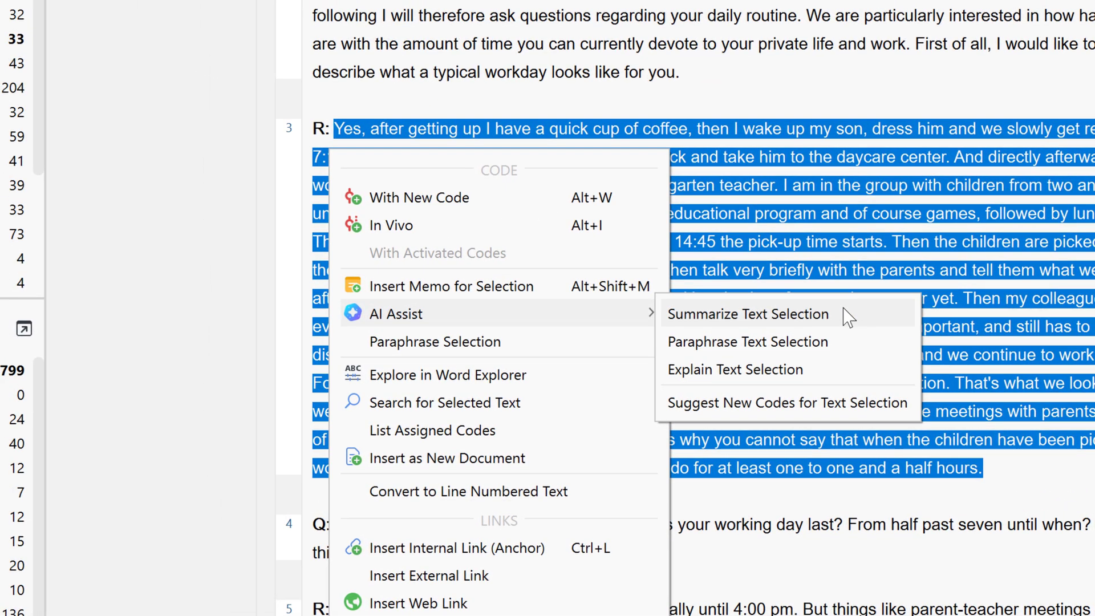
left_click(701, 252)
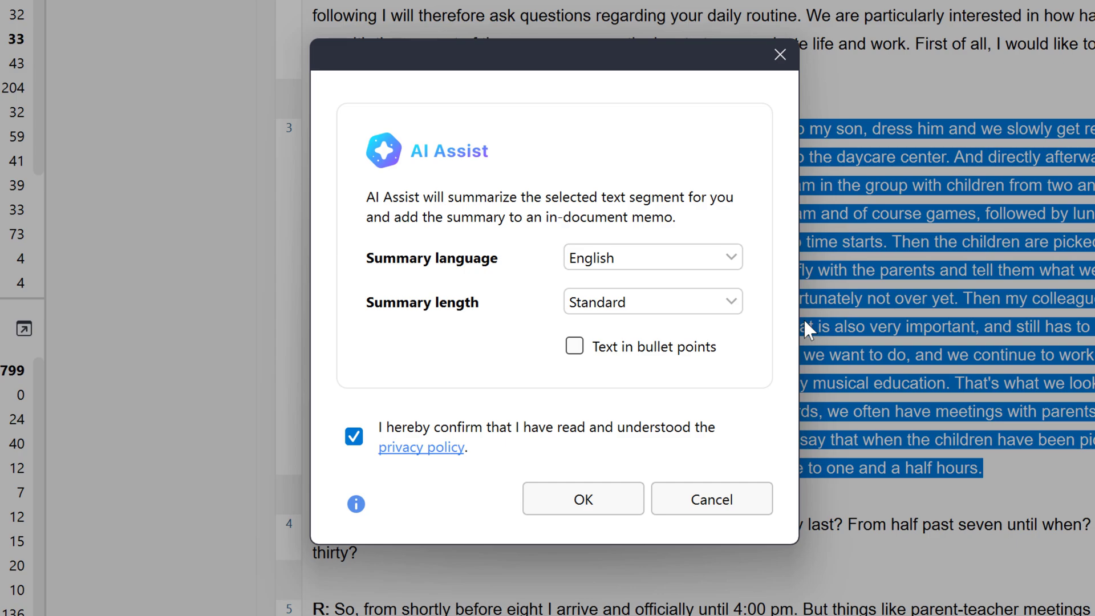
left_click(616, 501)
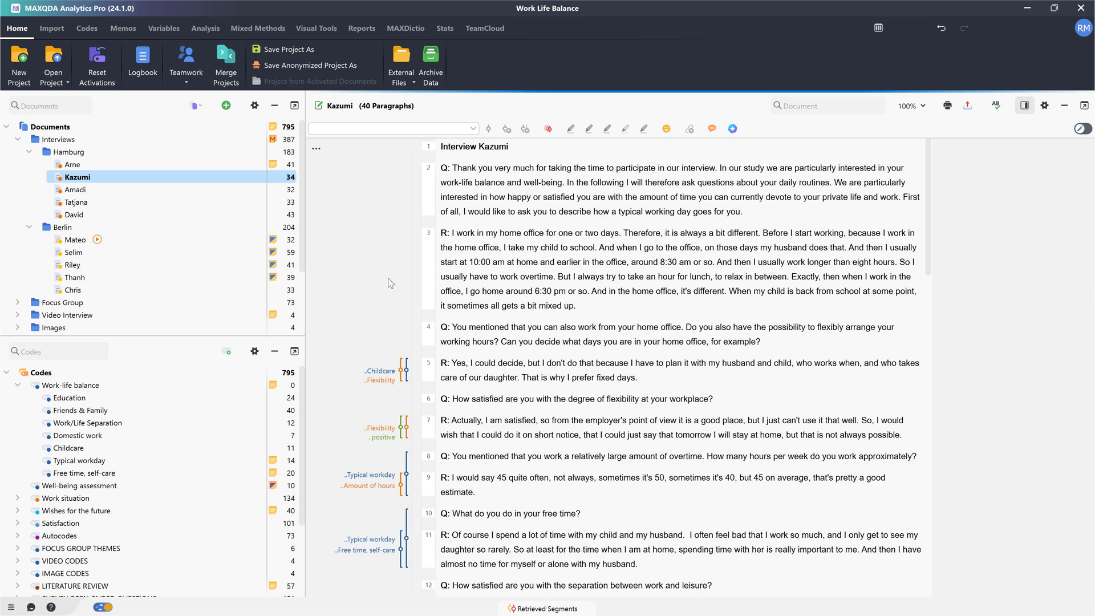
- Paraphrase Kazumi's paragraph 3 answer in English with AI Assist, keeping it beside the paragraph
left_click_drag(450, 232, 575, 305)
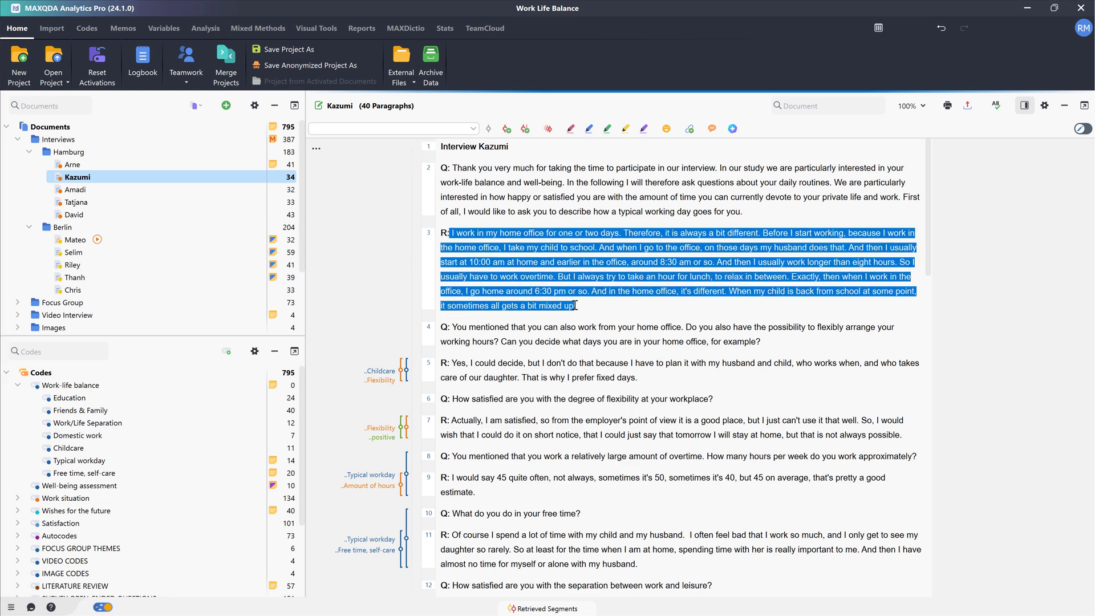
right_click(568, 248)
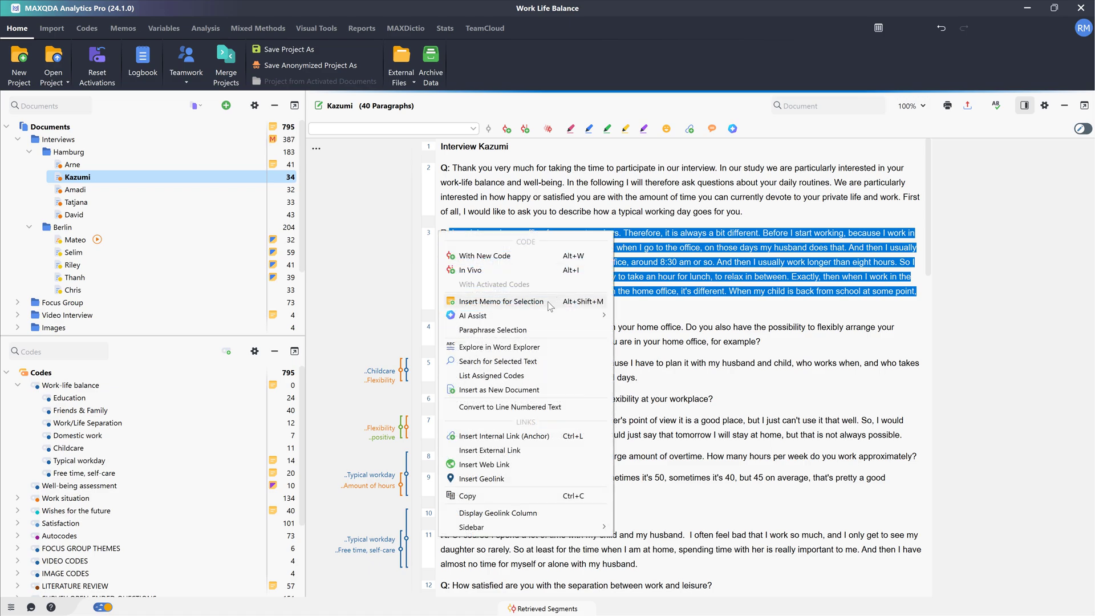
mouse_move(546, 314)
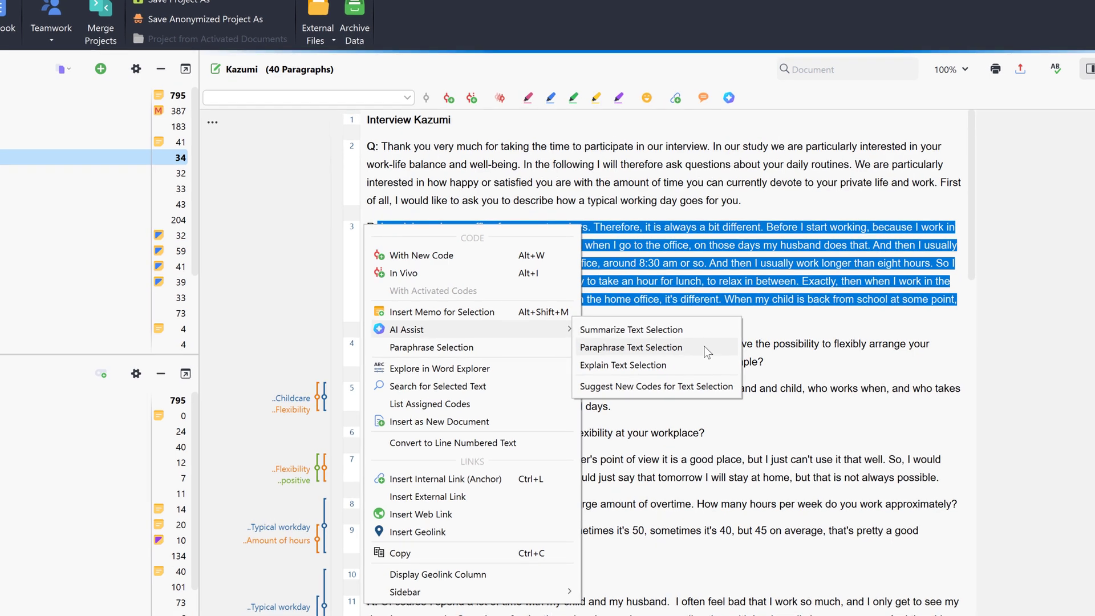
left_click(705, 348)
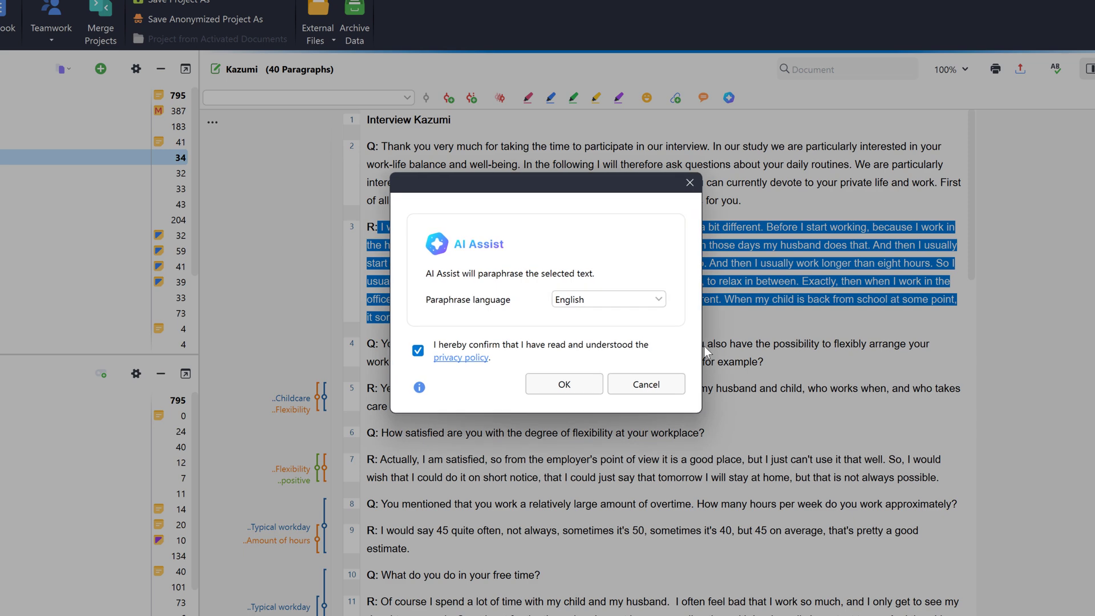
left_click(584, 383)
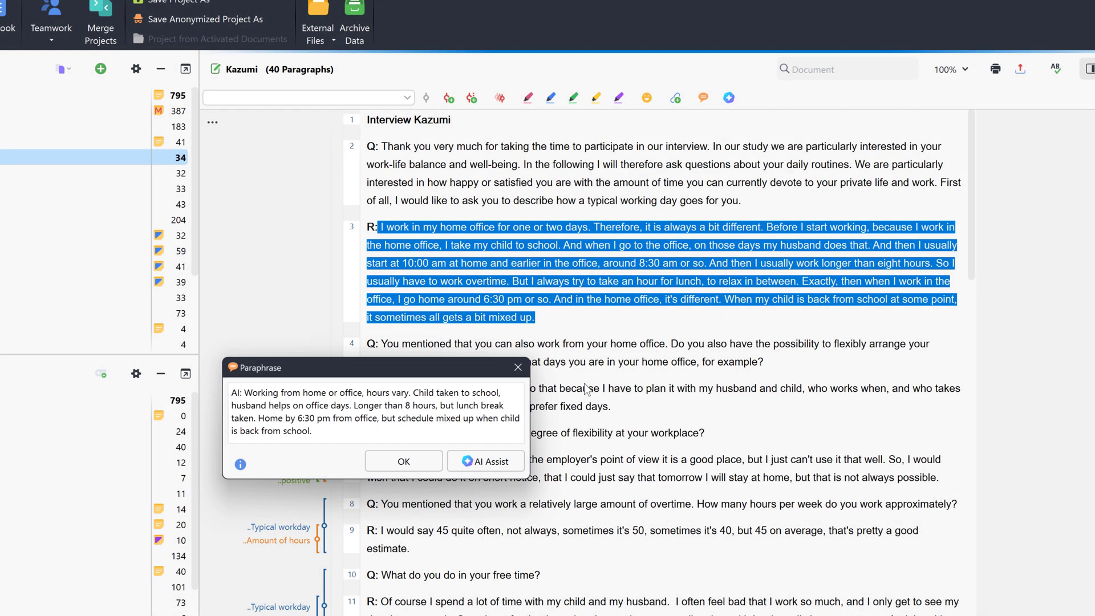
left_click(426, 463)
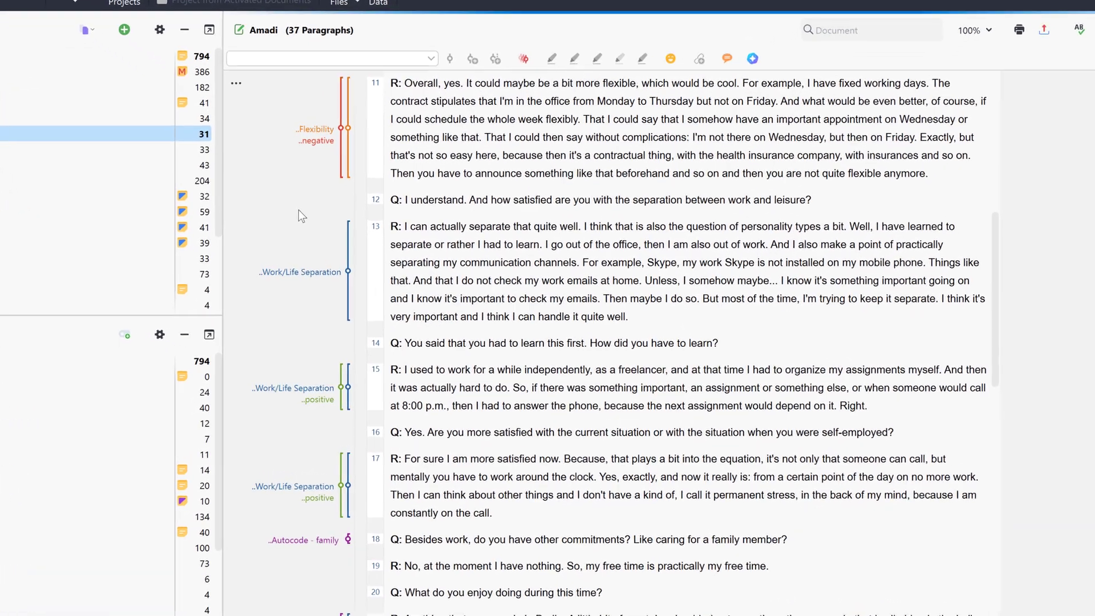
- Summarize Amadi's paragraph 13 Work/Life Separation segment with AI into a segment comment
right_click(286, 246)
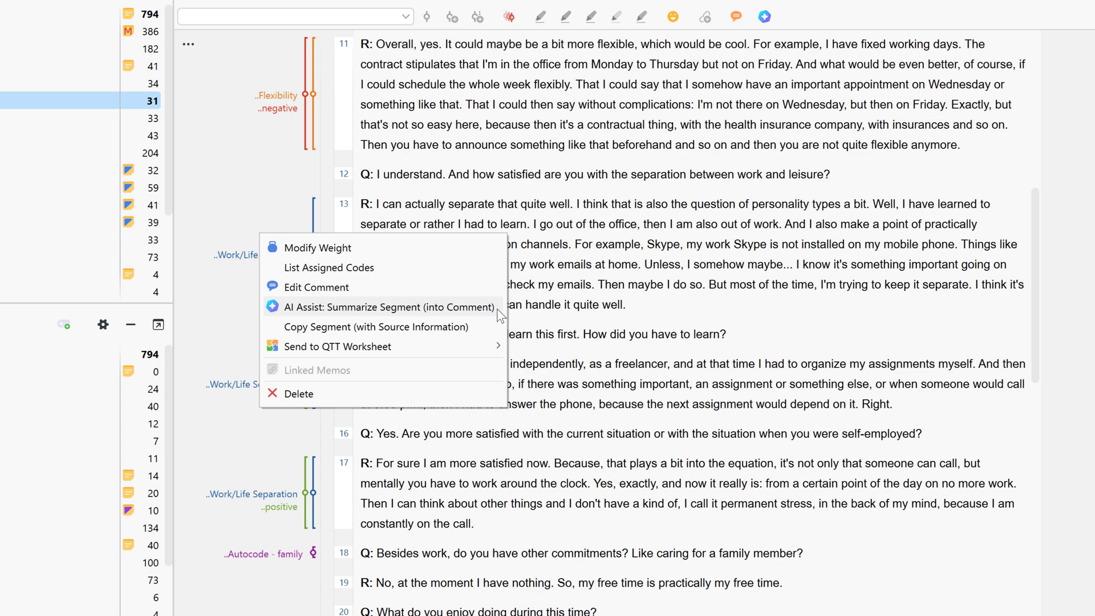
left_click(500, 314)
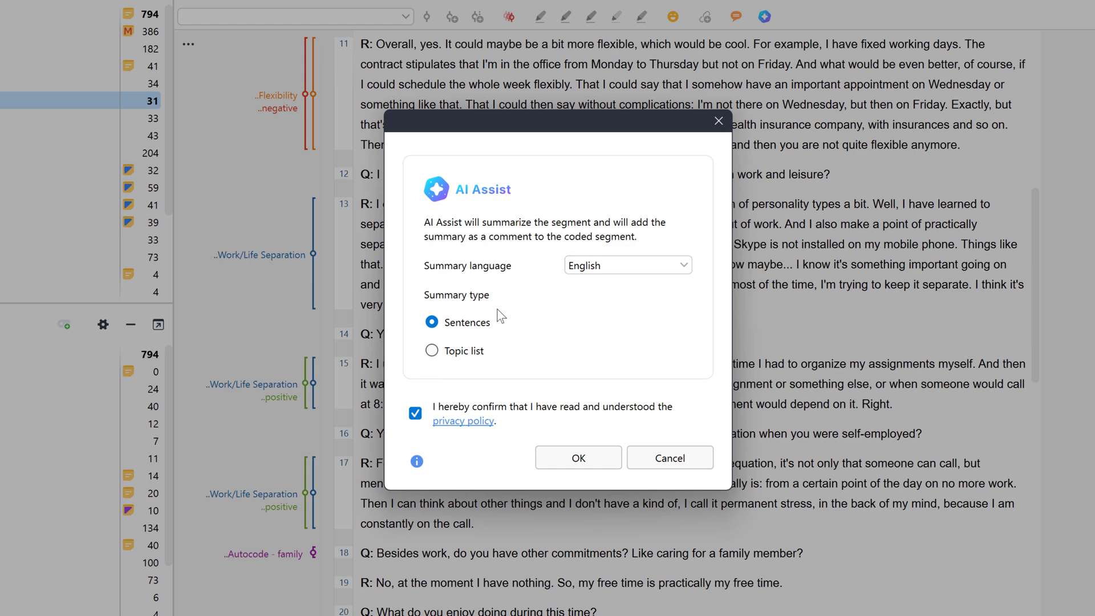
left_click(594, 453)
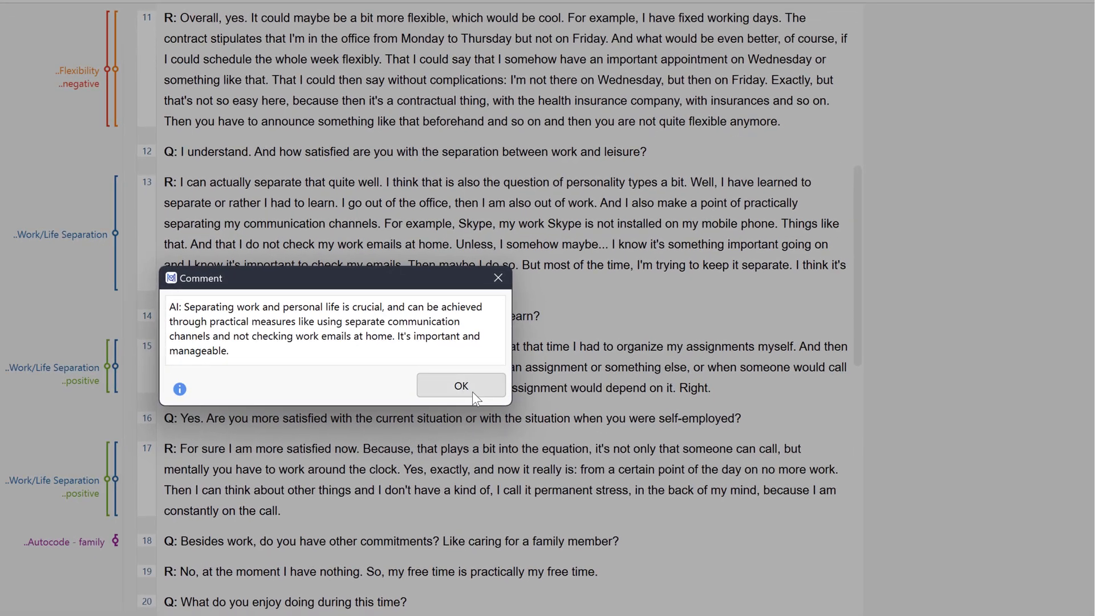
left_click(472, 390)
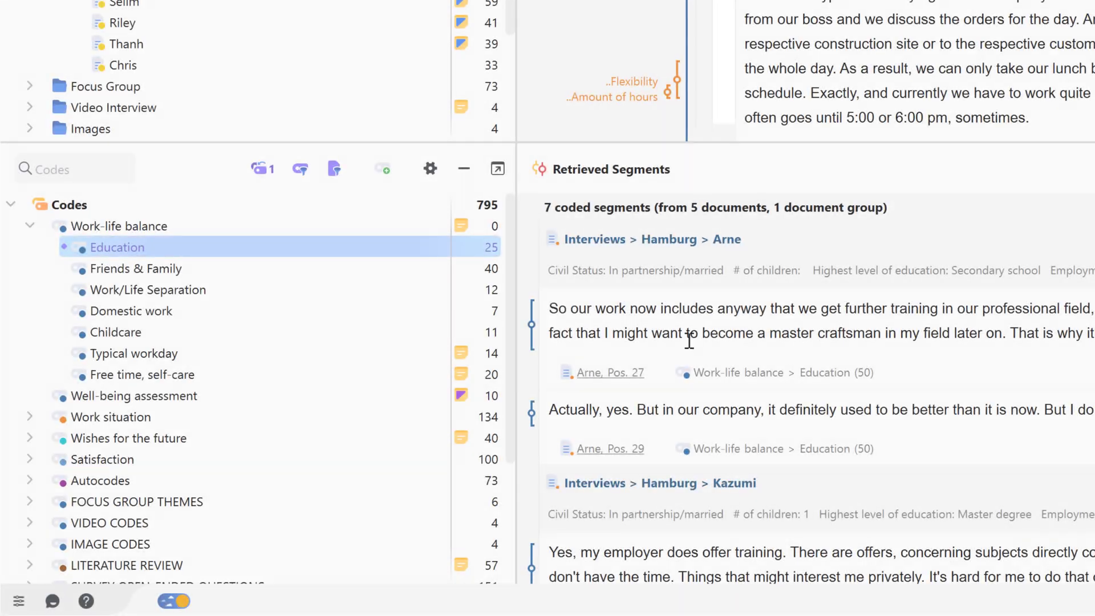
- Bring up the context options for Arne's Education segment and a Segment Matrix segment
right_click(533, 327)
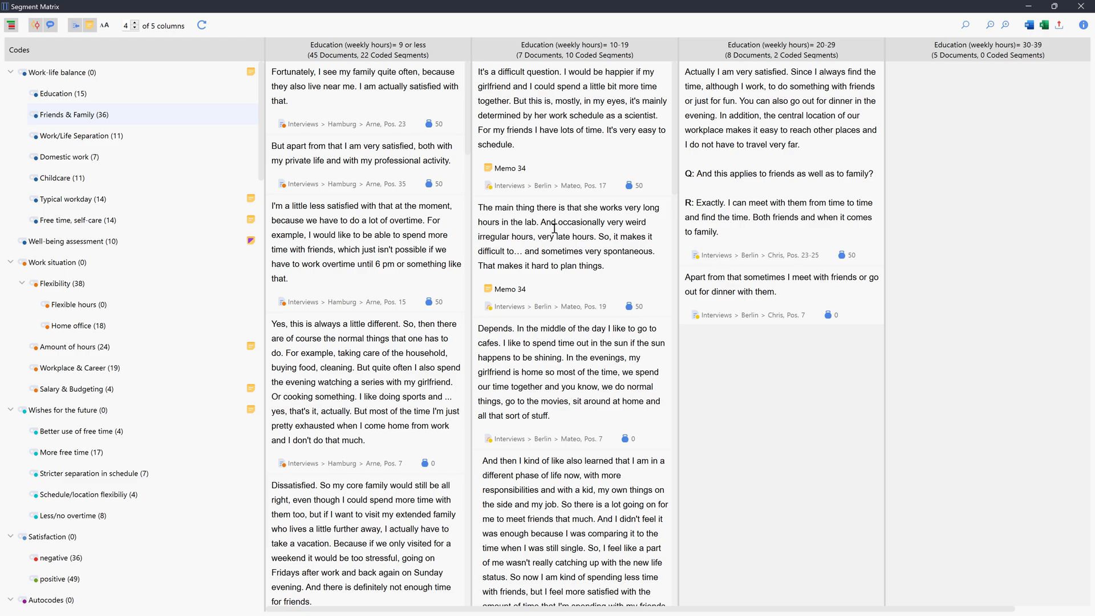
right_click(507, 223)
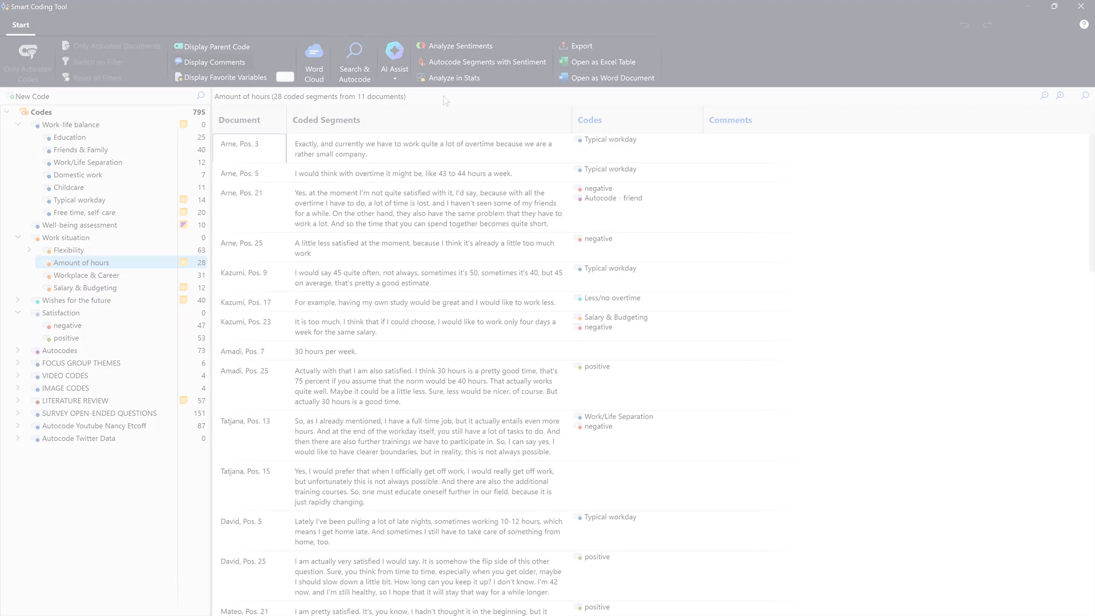
- Show the Smart Coding Tool's AI Assist options for the listed segments
left_click(393, 76)
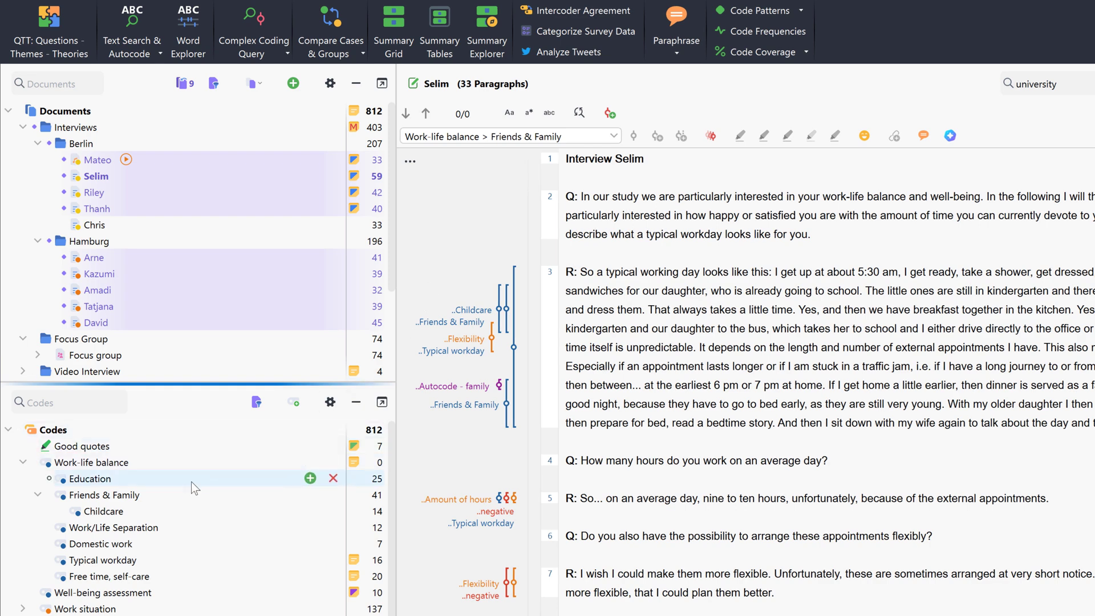
- Summarize the Friends & Family code's coded segments with AI Assist into its code memo
right_click(160, 492)
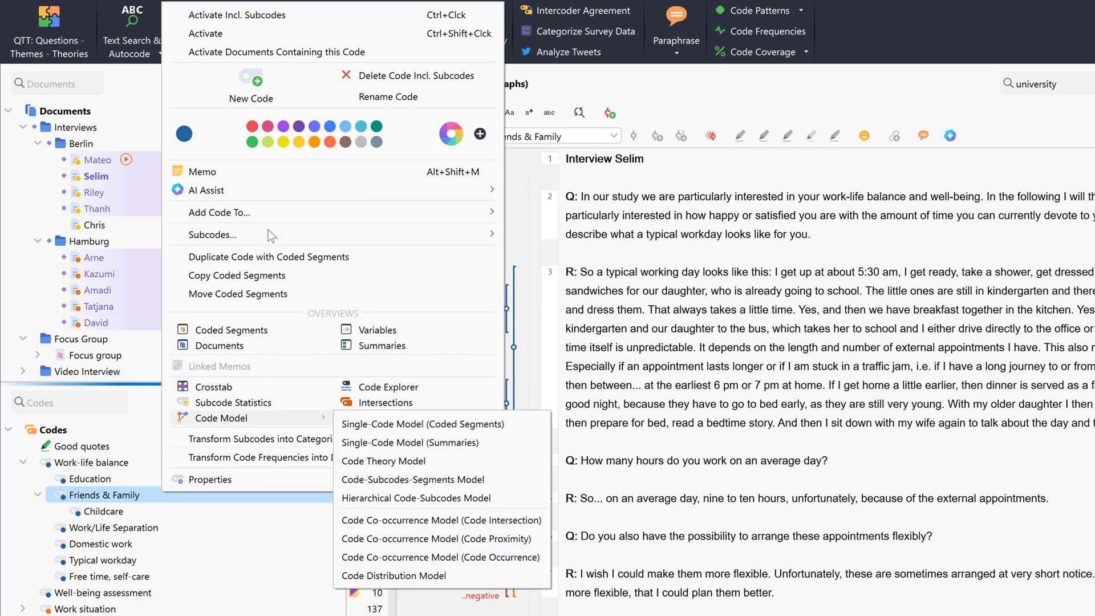
mouse_move(338, 200)
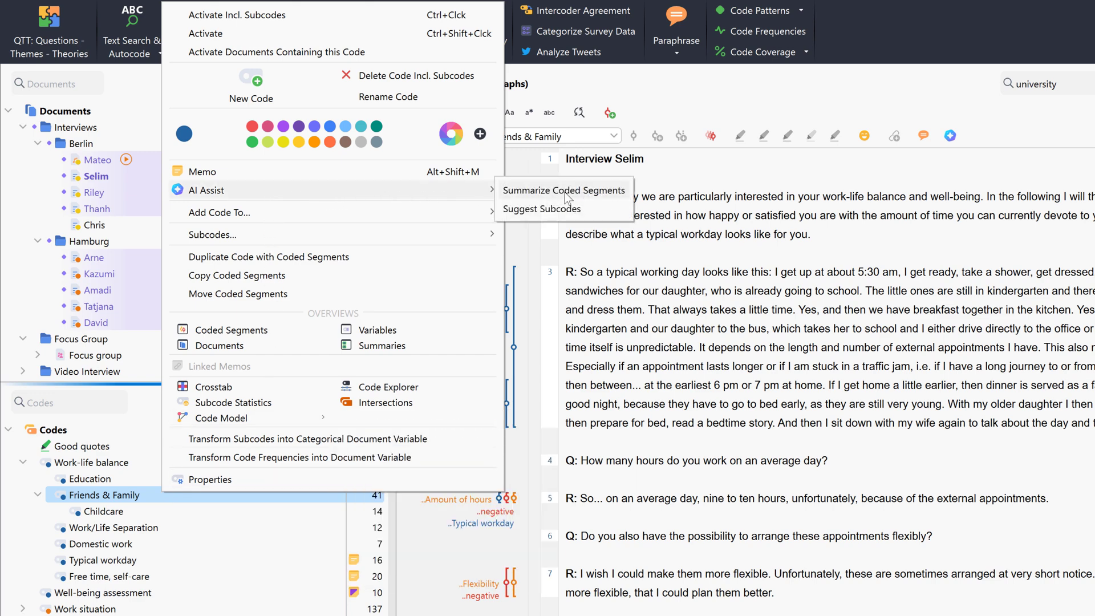
left_click(606, 192)
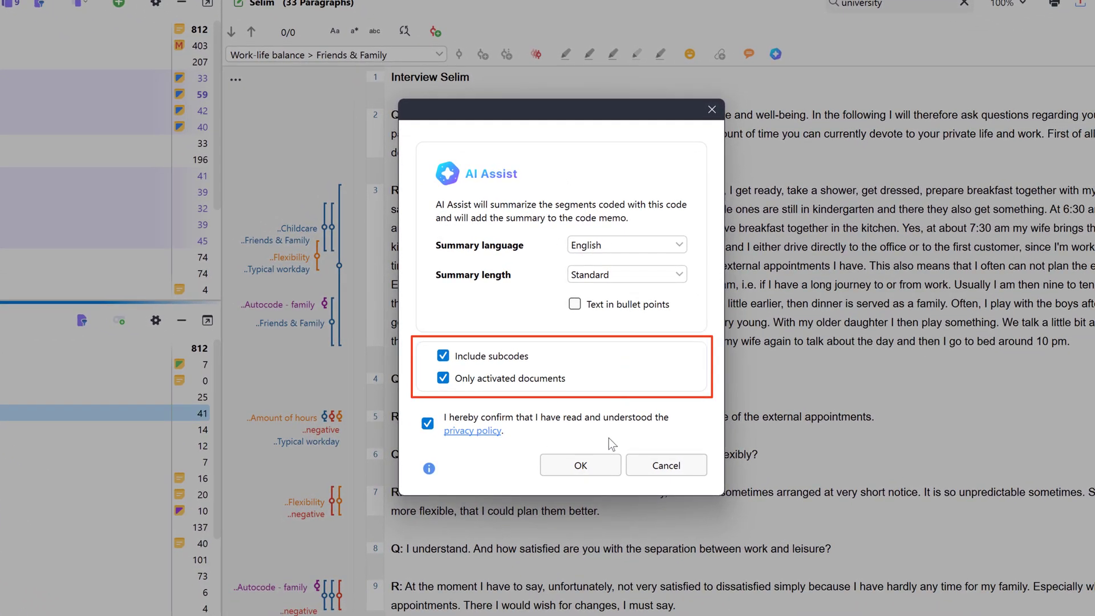
left_click(605, 469)
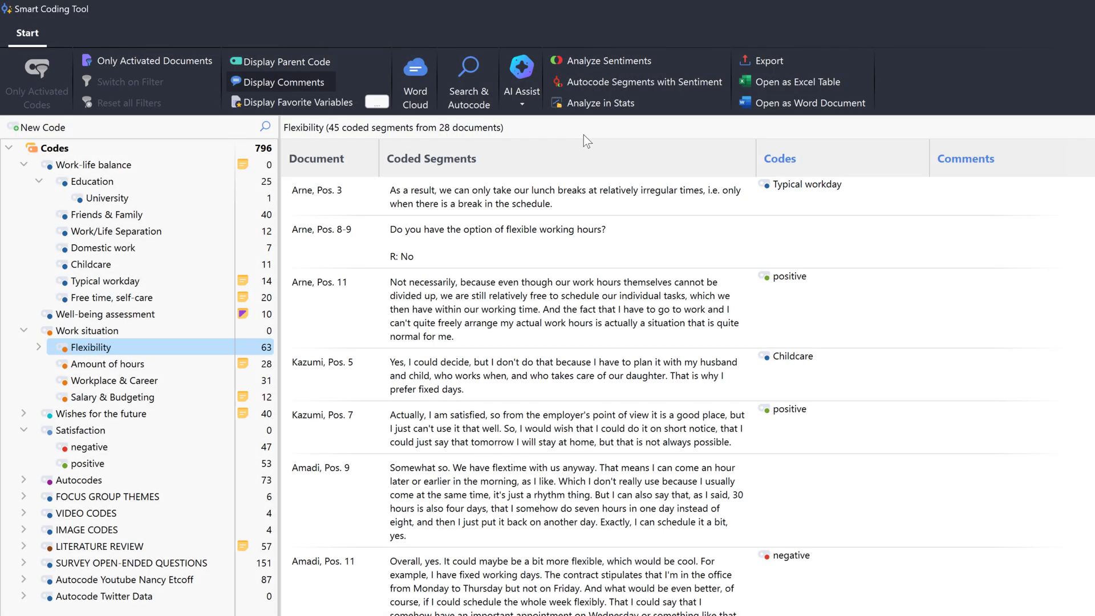
- Summarize Flexibility's 45 listed segments with AI Assist into the code summary
left_click(522, 102)
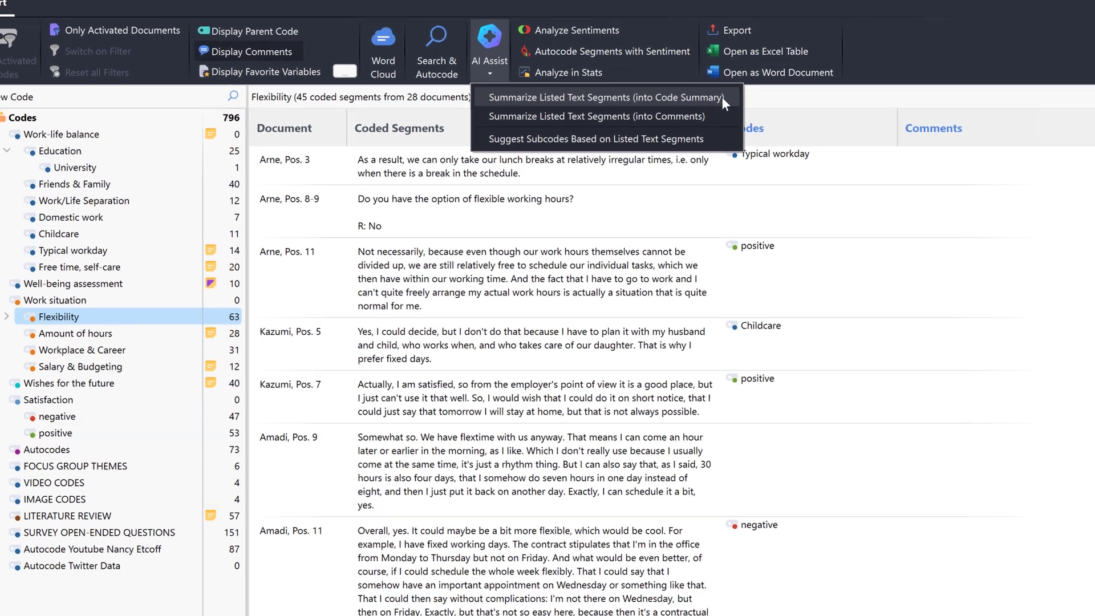
left_click(721, 97)
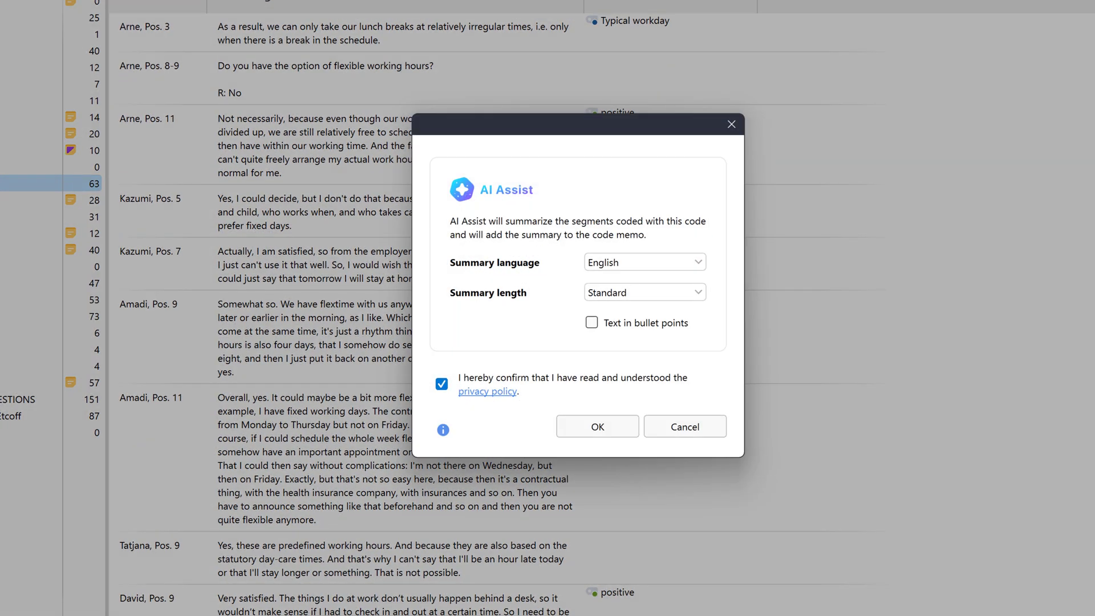
left_click(631, 426)
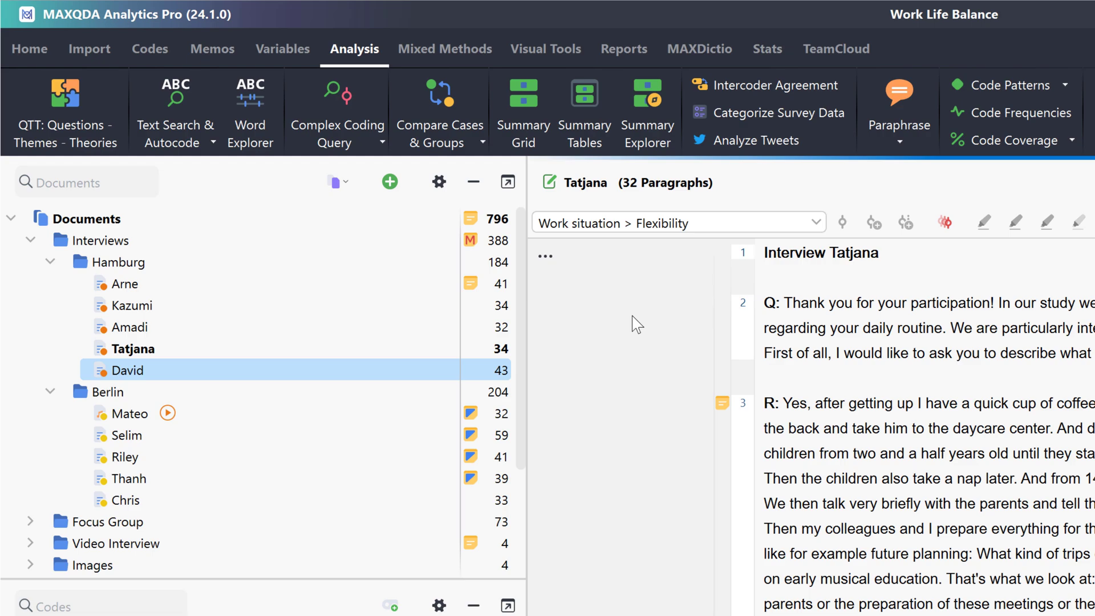
- Generate an AI summary in the Summary Grid for David's four Friends & Family segments
left_click(523, 137)
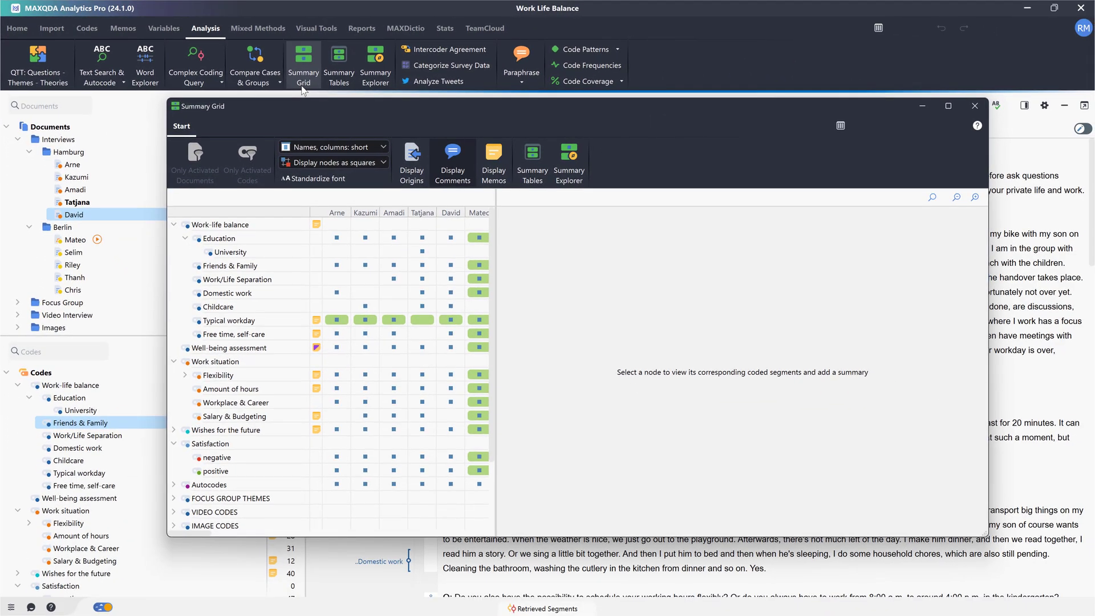
left_click(450, 265)
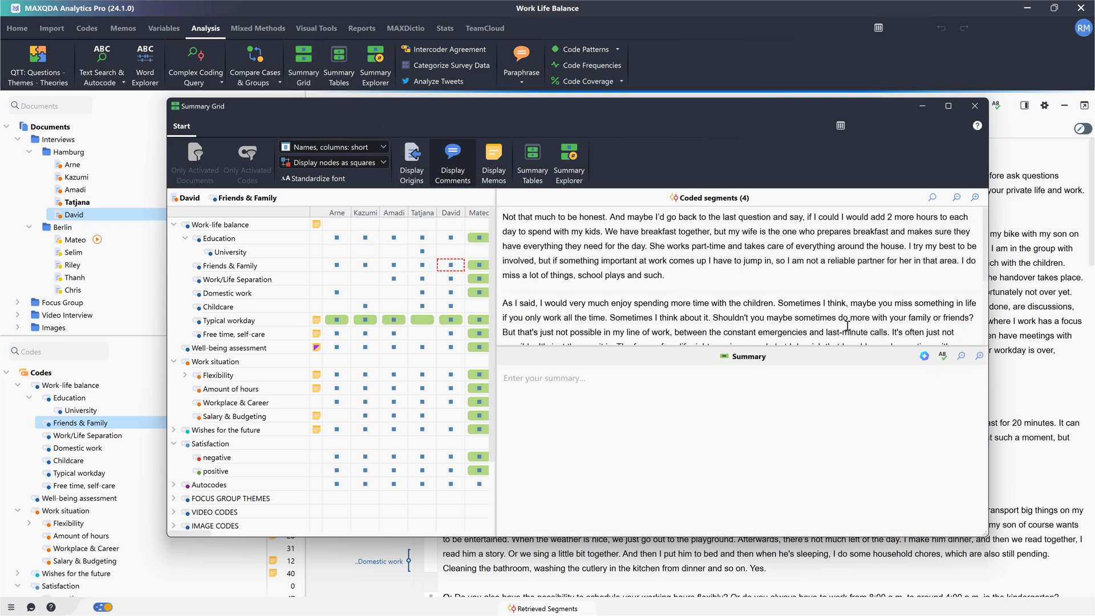
left_click(924, 356)
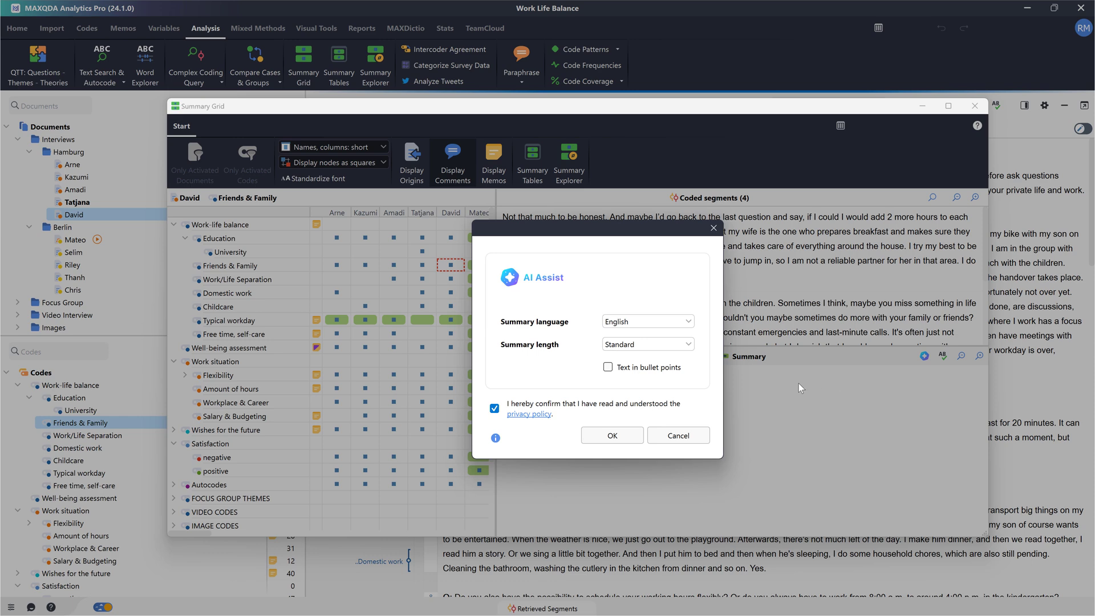
left_click(628, 436)
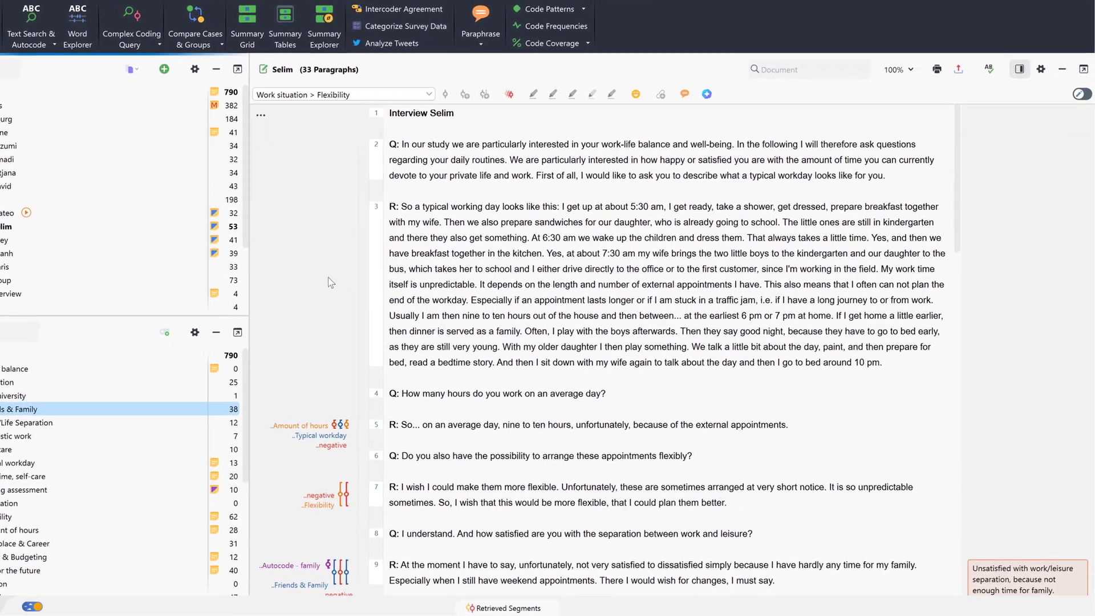
- Request AI new-code suggestions for Selim's selected paragraph 3 answer
left_click_drag(363, 192, 830, 346)
left_click_drag(786, 303, 834, 306)
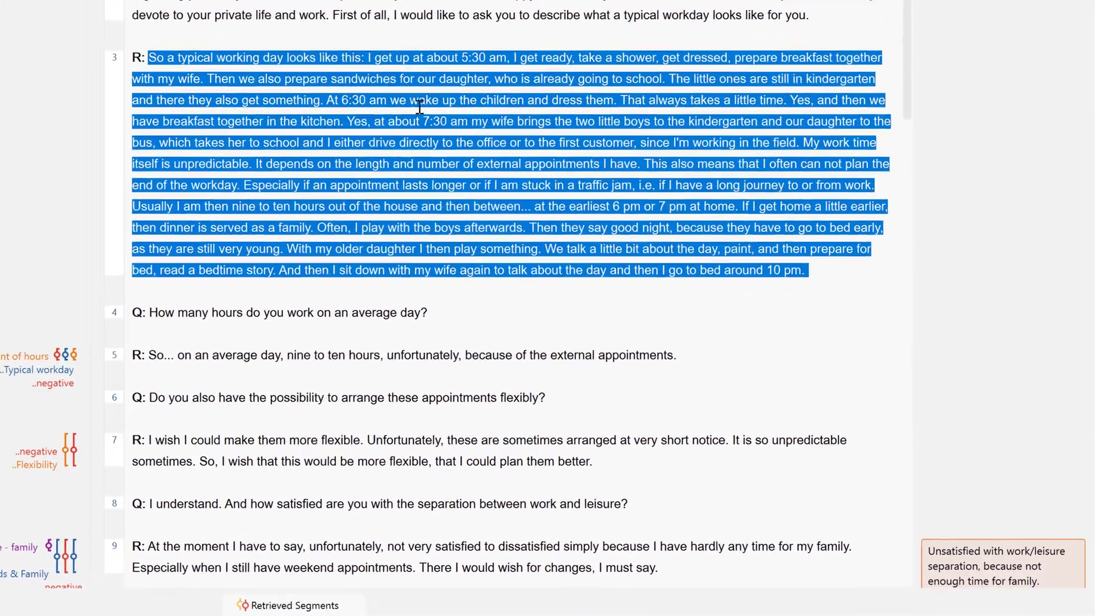
right_click(419, 107)
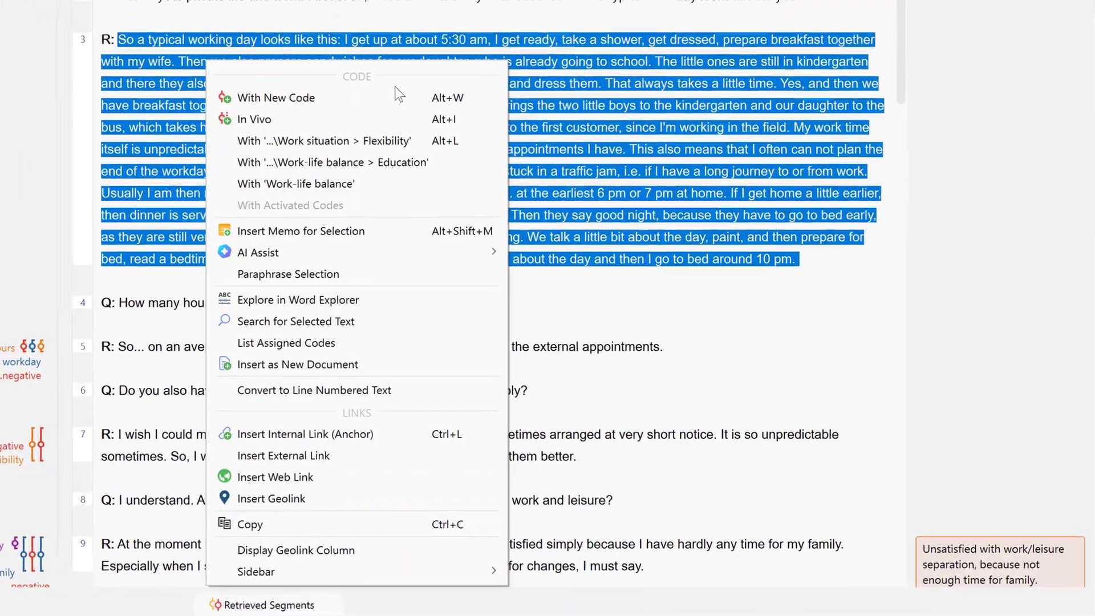
mouse_move(371, 245)
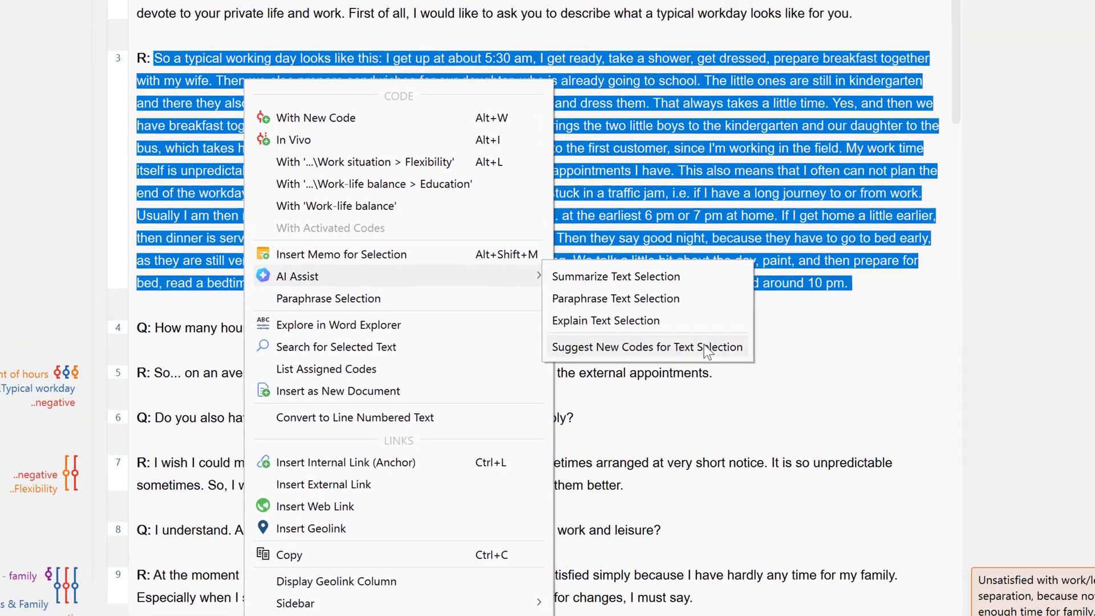
left_click(628, 314)
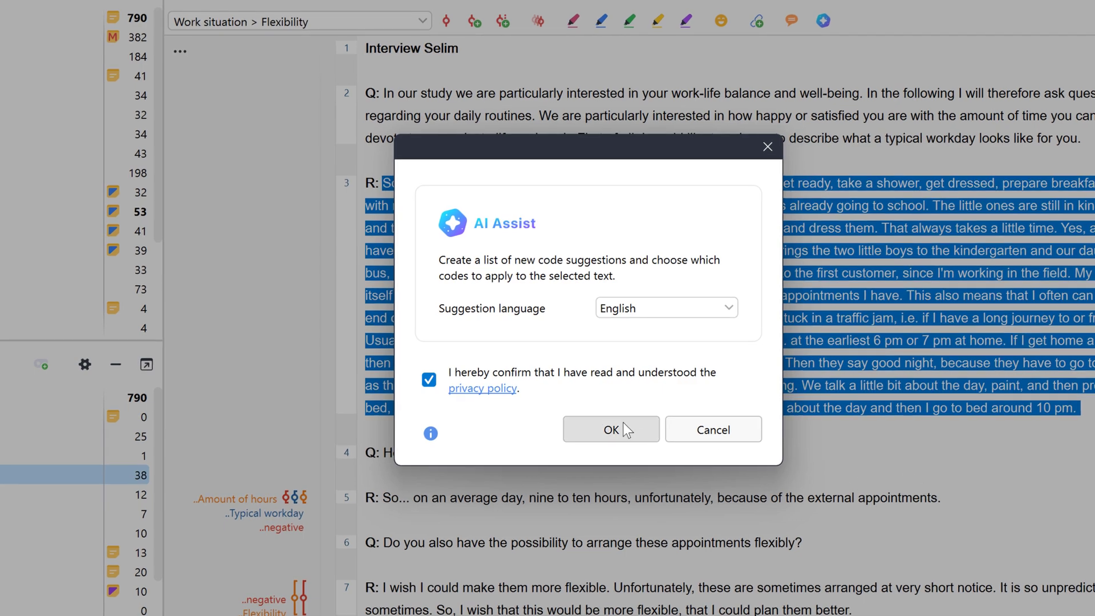
left_click(607, 415)
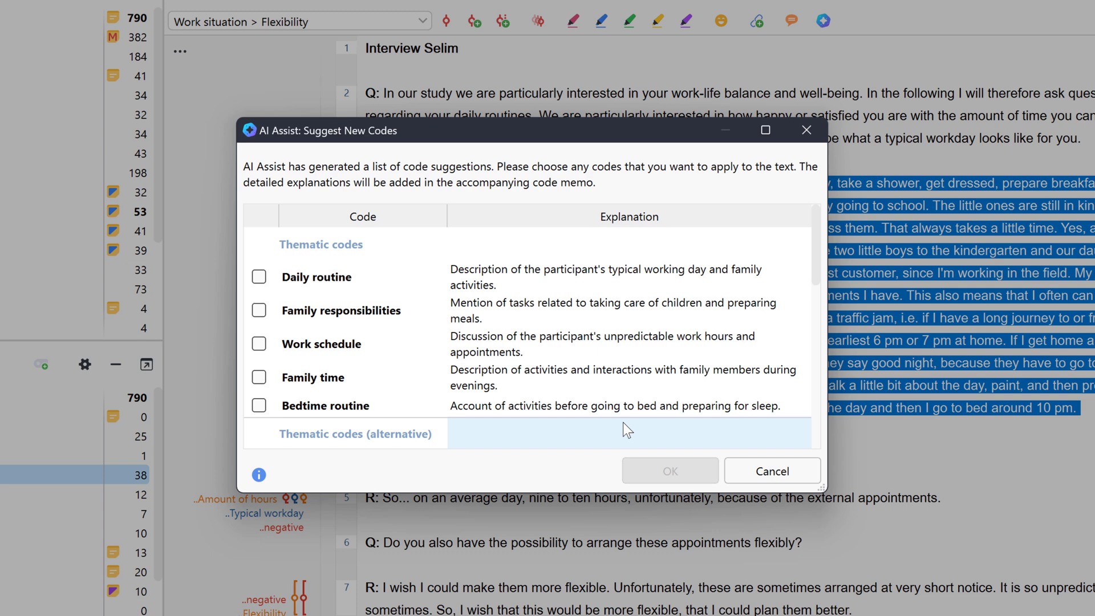
- Apply the suggested codes Daily routine, Family responsibilities and Work schedule to paragraph 3
scroll(609, 372, "down", 6)
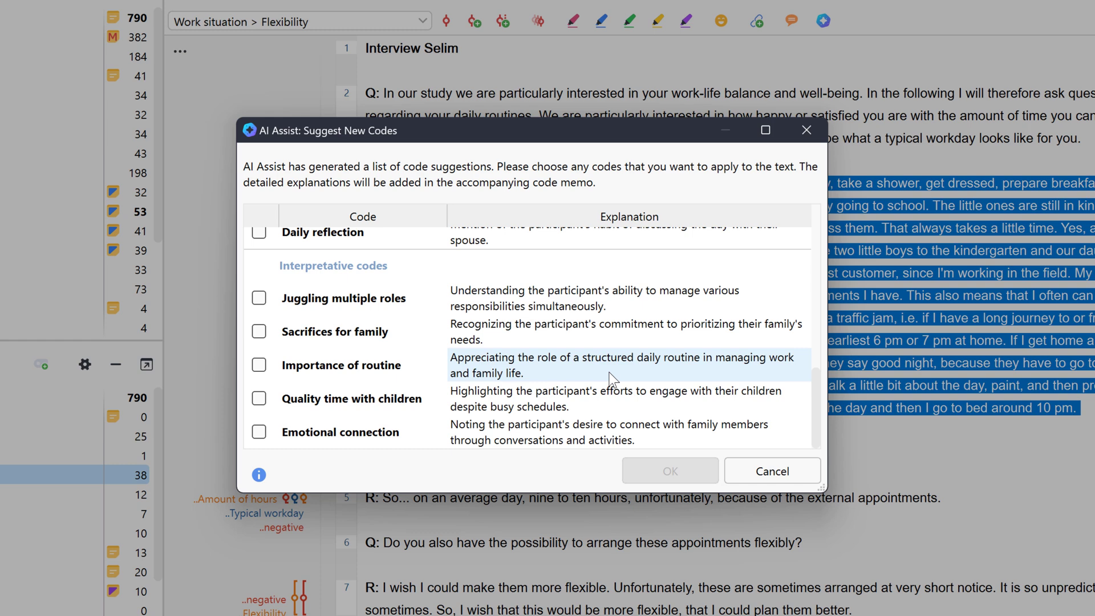
scroll(609, 372, "up", 5)
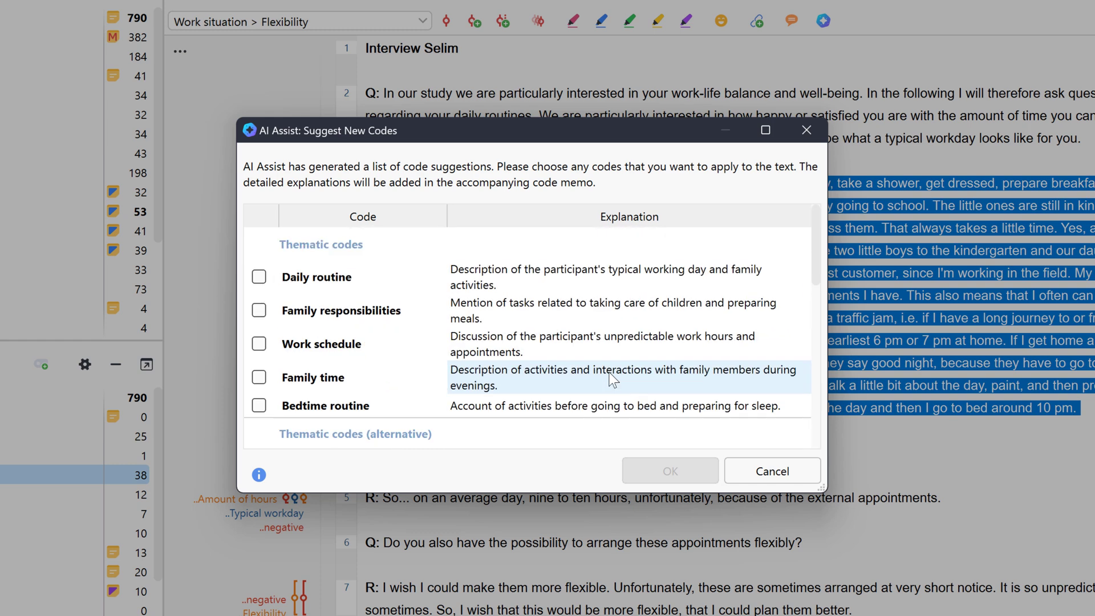
scroll(609, 372, "down", 2)
scroll(612, 378, "up", 2)
left_click(259, 277)
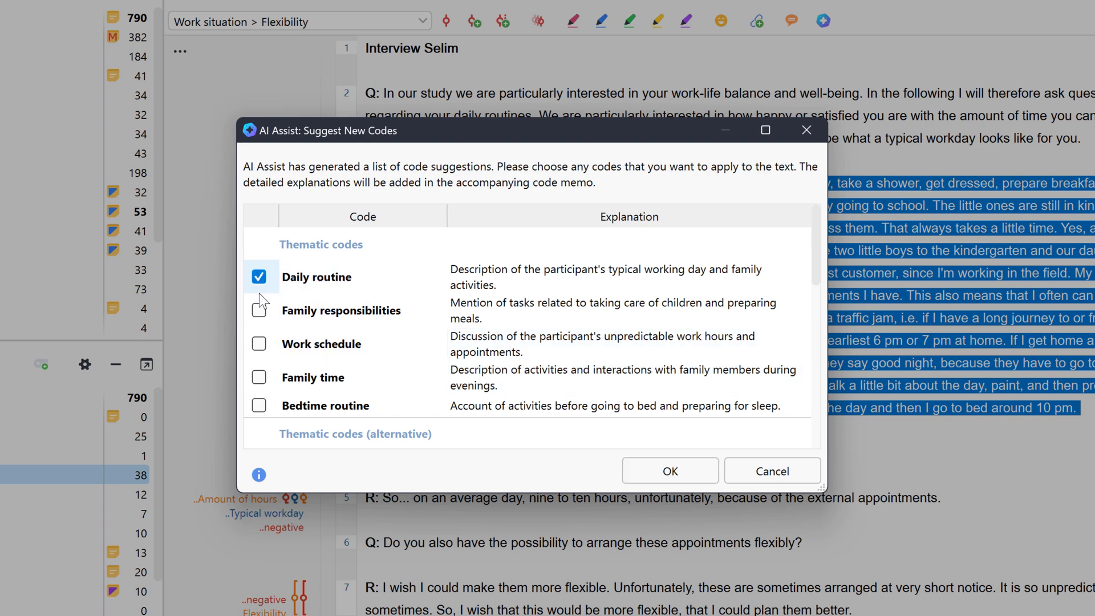
left_click(260, 311)
left_click(258, 348)
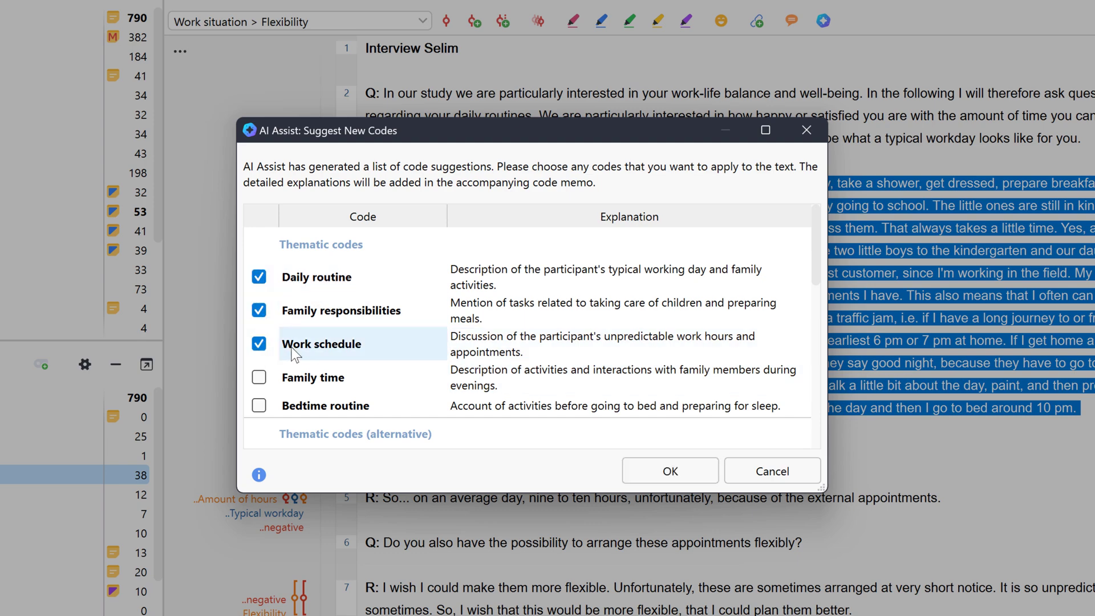
left_click(682, 468)
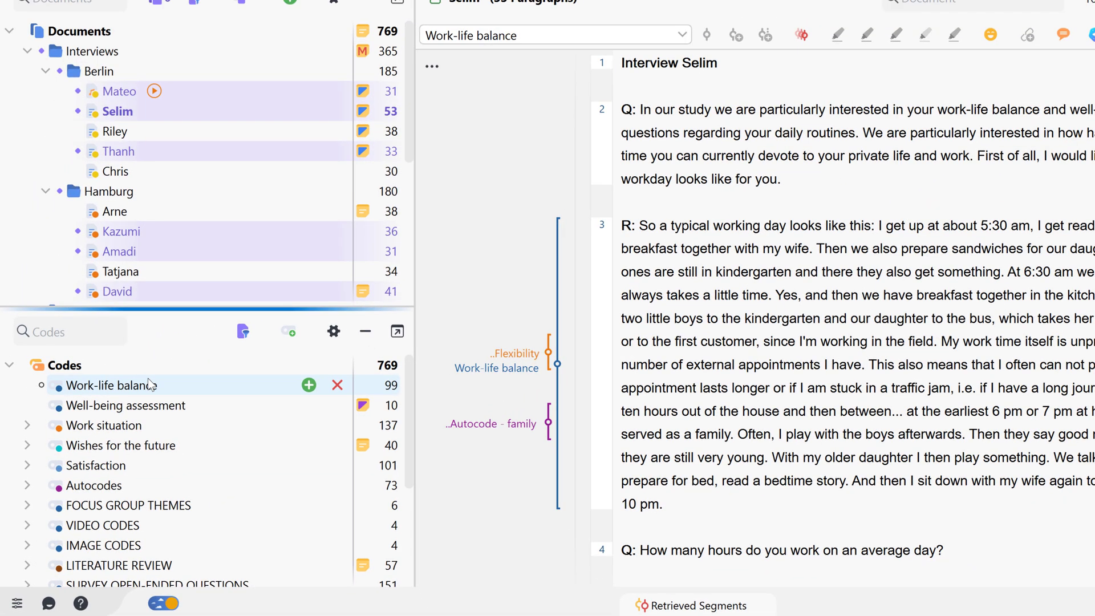
- Request AI subcode suggestions for Work-life balance, keeping the example bullet-list options ticked
right_click(149, 378)
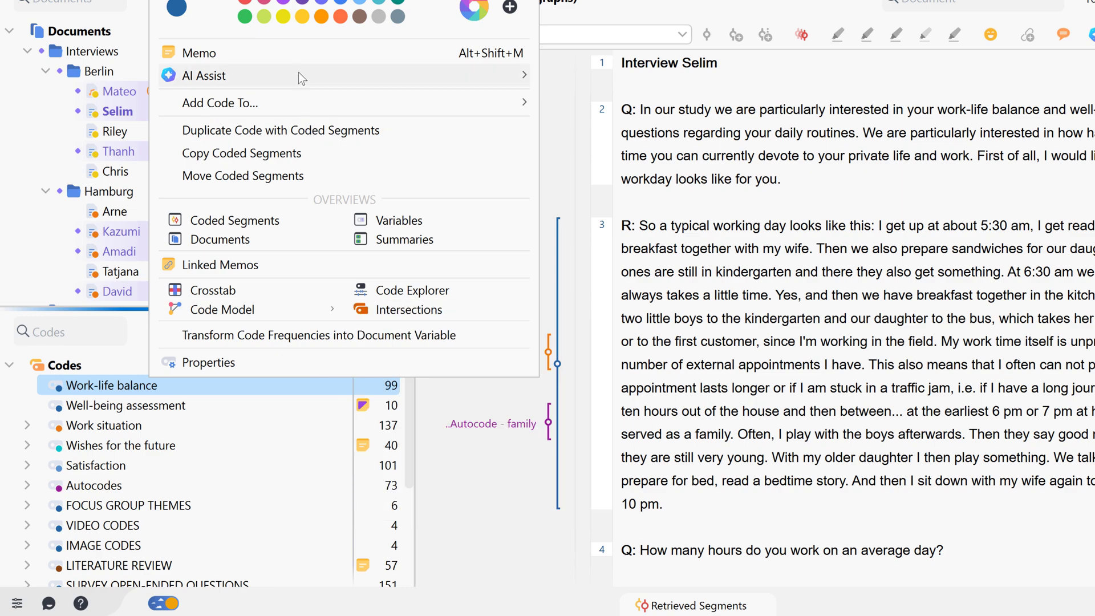
mouse_move(395, 77)
left_click(649, 112)
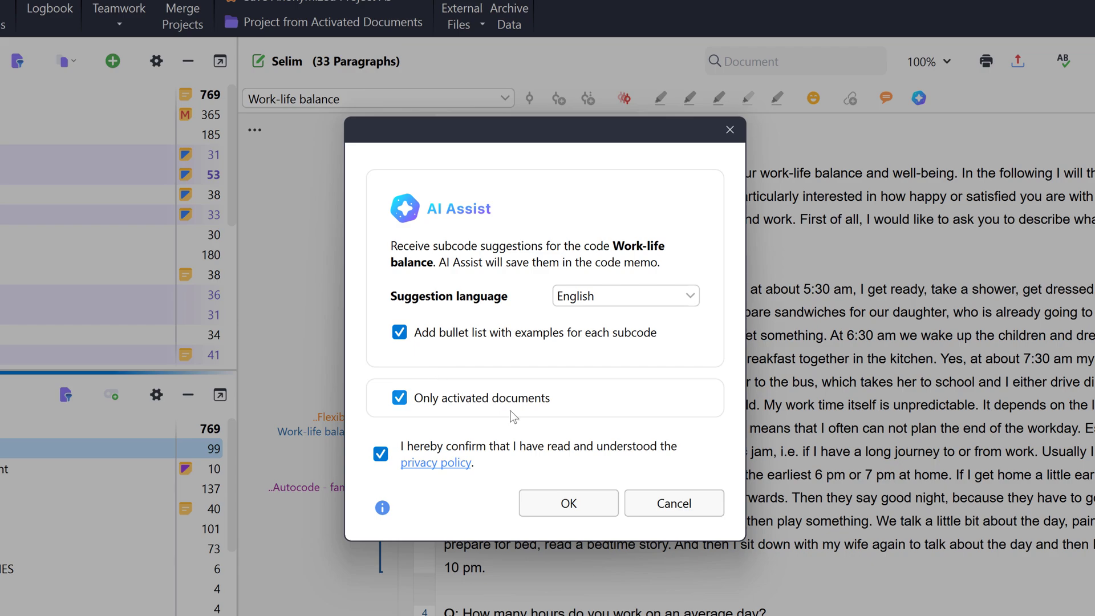
left_click(603, 504)
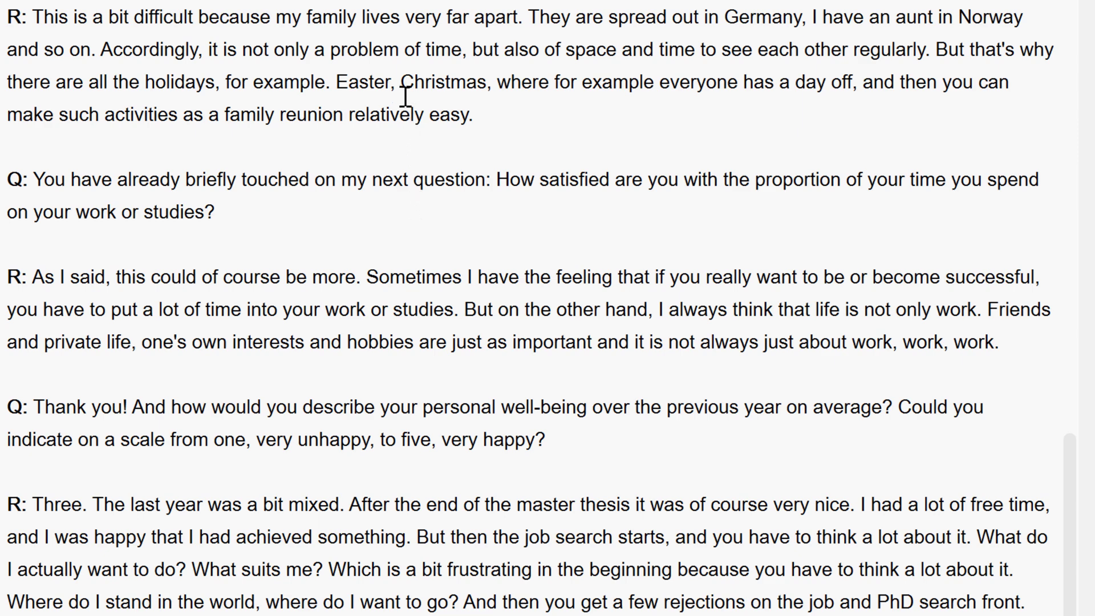
- Ask AI Assist to explain the word Christmas in Riley's interview
left_click_drag(405, 86, 485, 91)
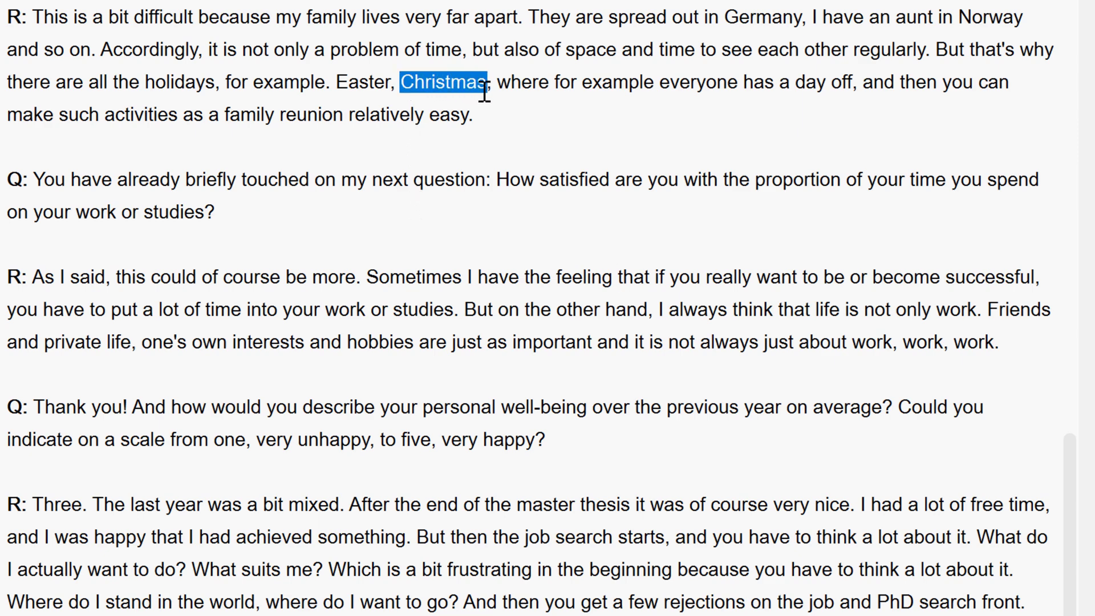
right_click(431, 86)
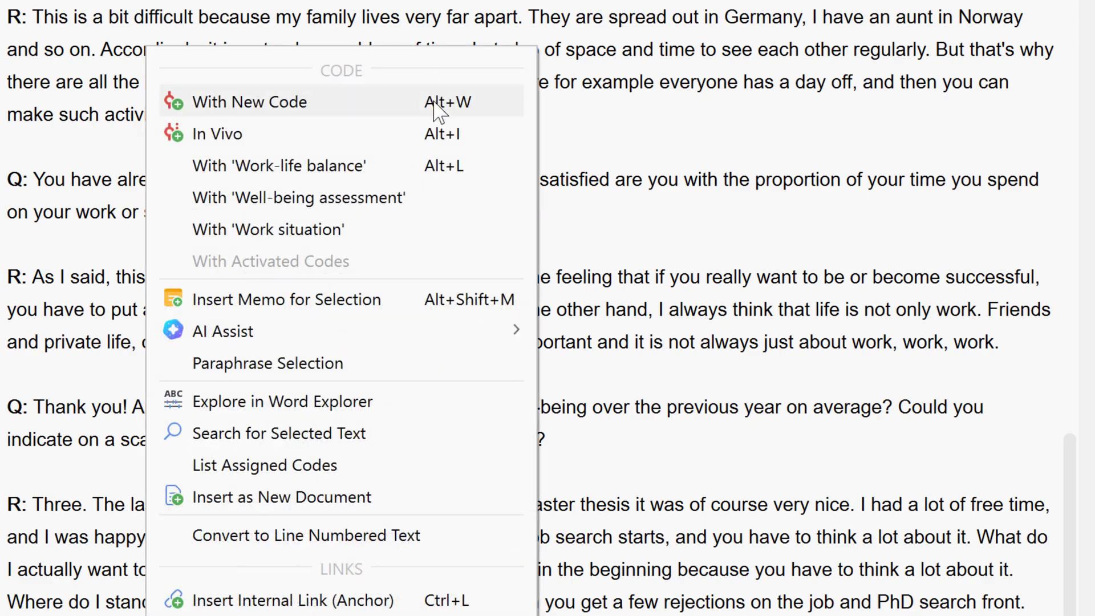
mouse_move(398, 334)
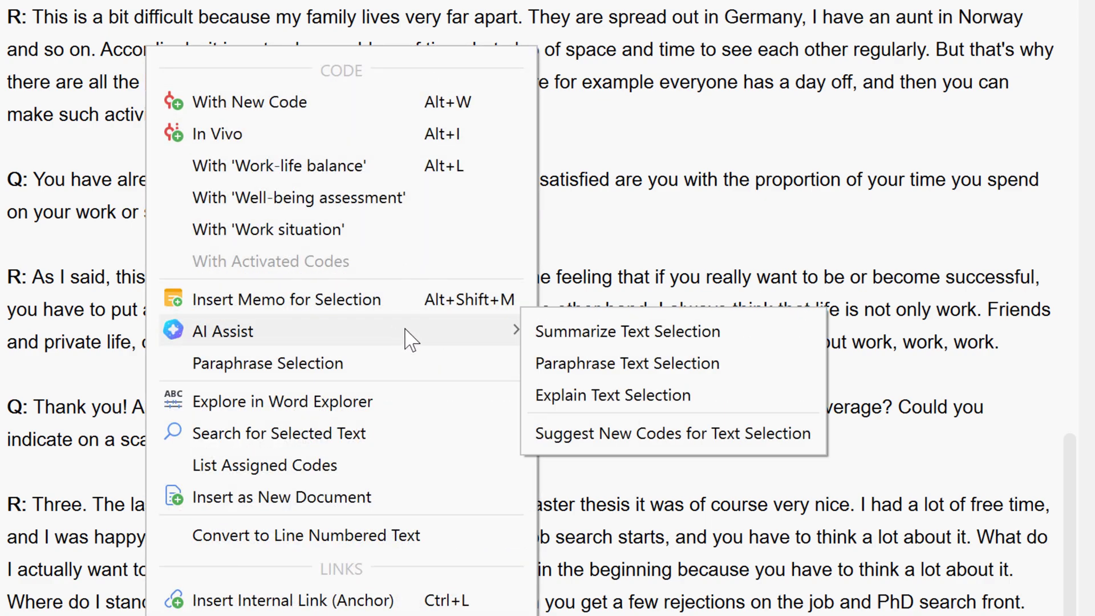
left_click(713, 396)
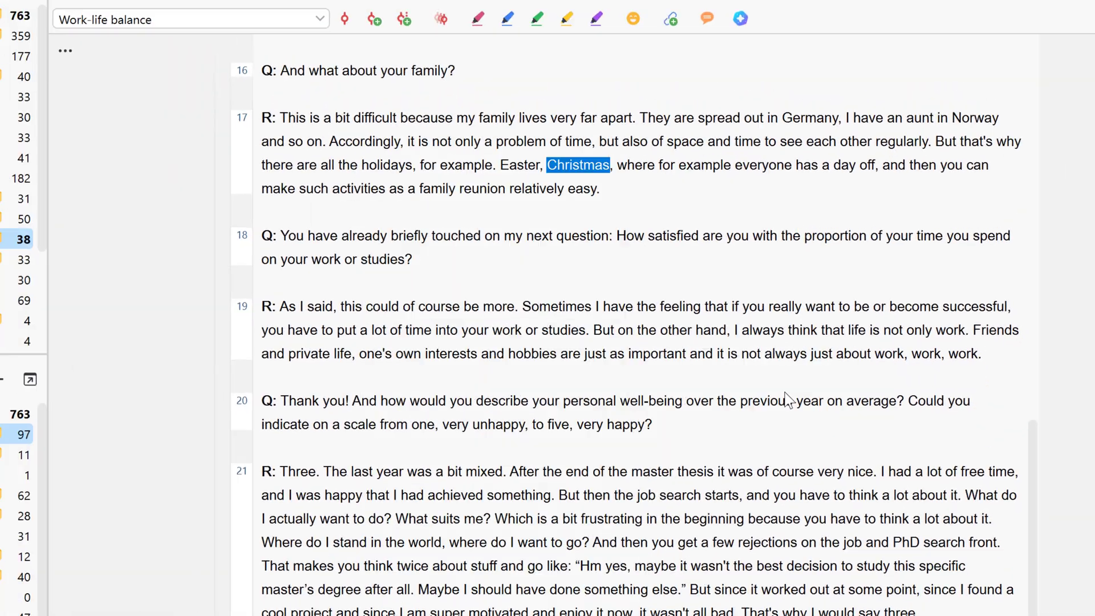